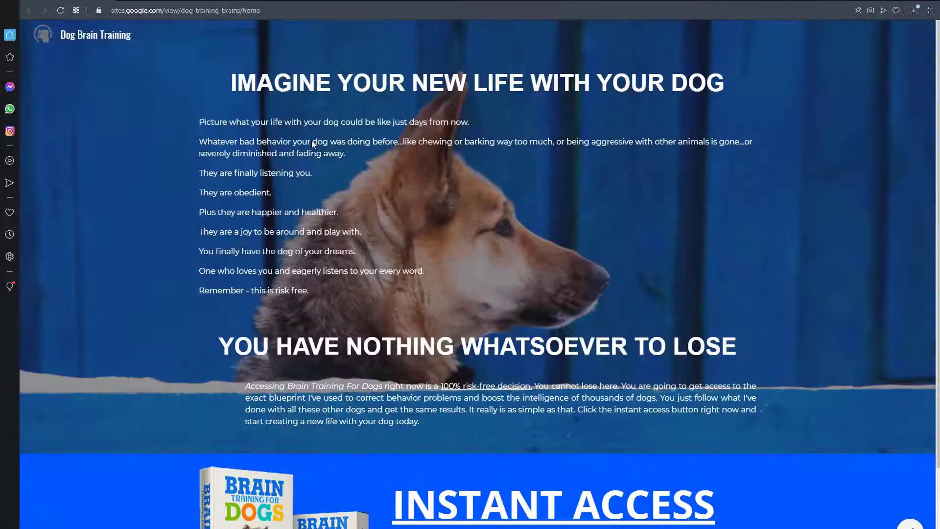
Step: Examine the Dog Brain Training sample landing page, from its dog-photo section down to the Instant Access section
{"action": "scroll", "coordinate": [311, 140], "scroll_direction": "down", "scroll_amount": 3}
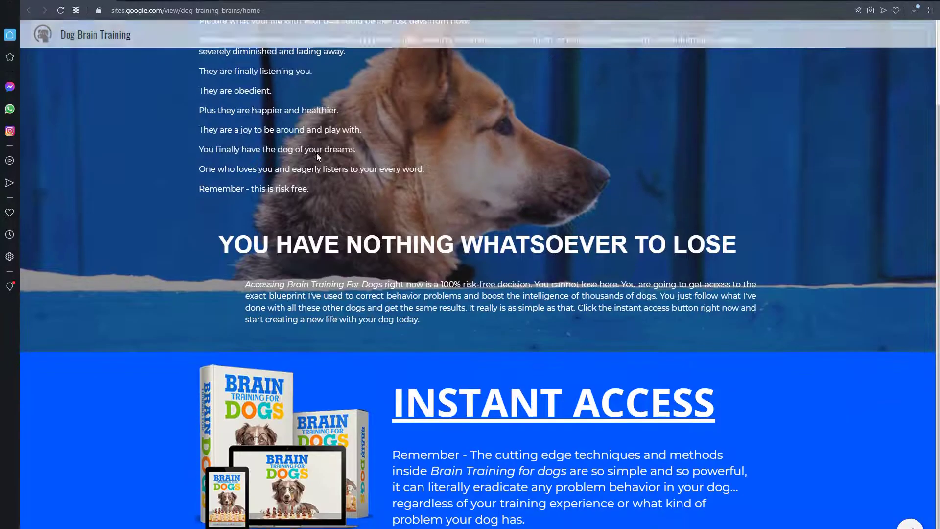
{"action": "scroll", "coordinate": [319, 163], "scroll_direction": "up", "scroll_amount": 3}
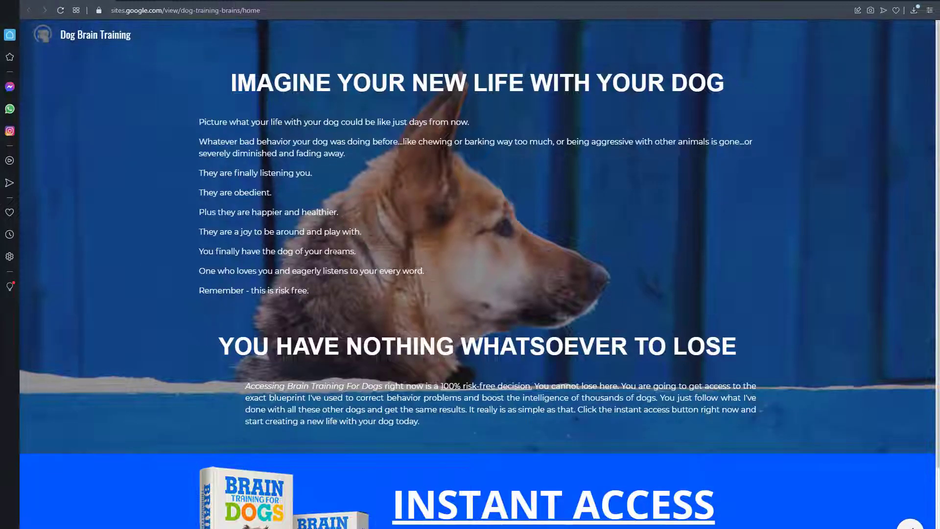
{"action": "scroll", "coordinate": [537, 486], "scroll_direction": "down", "scroll_amount": 2}
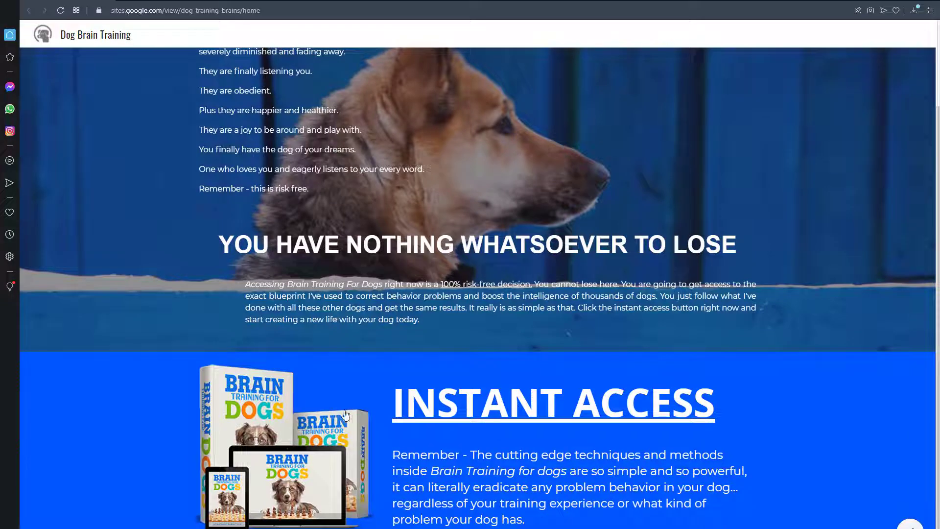
{"action": "scroll", "coordinate": [324, 471], "scroll_direction": "up", "scroll_amount": 2}
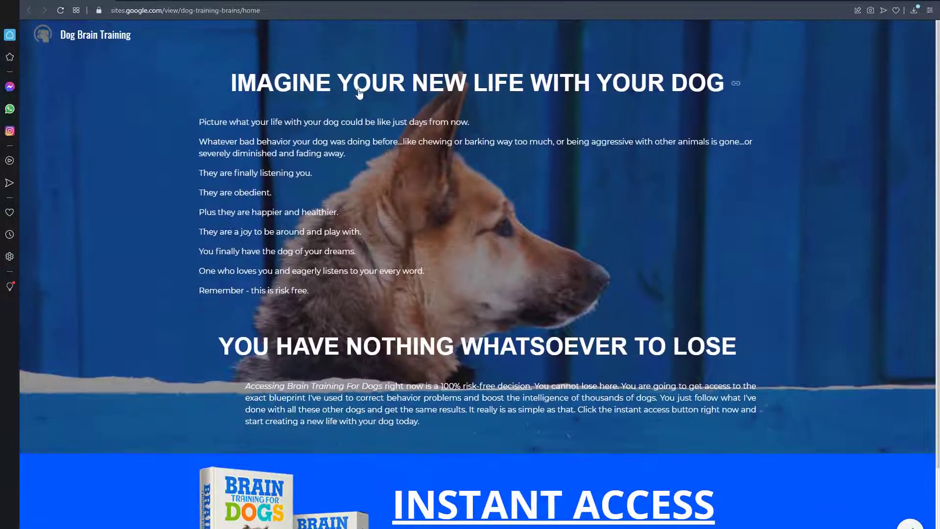
{"action": "scroll", "coordinate": [522, 362], "scroll_direction": "down", "scroll_amount": 2}
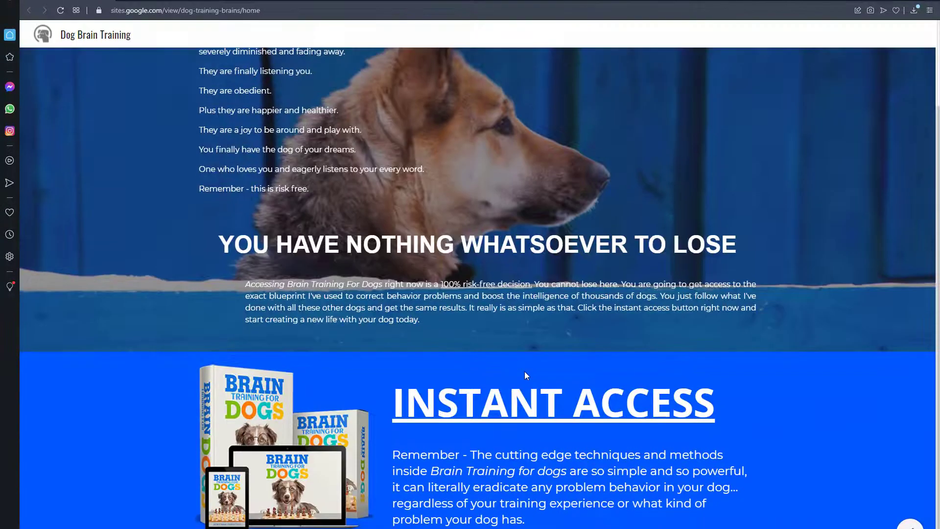
{"action": "scroll", "coordinate": [524, 371], "scroll_direction": "up", "scroll_amount": 2}
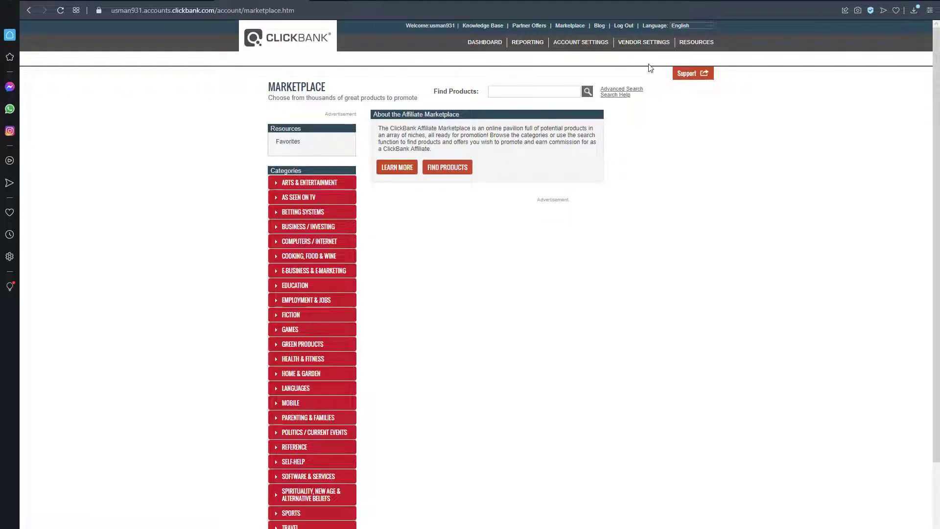
Step: Browse the ClickBank marketplace categories, expanding Arts & Entertainment, As Seen on TV, and Employment & Jobs
{"action": "scroll", "coordinate": [310, 234], "scroll_direction": "down", "scroll_amount": 3}
{"action": "scroll", "coordinate": [324, 231], "scroll_direction": "up", "scroll_amount": 3}
{"action": "scroll", "coordinate": [368, 124], "scroll_direction": "down", "scroll_amount": 3}
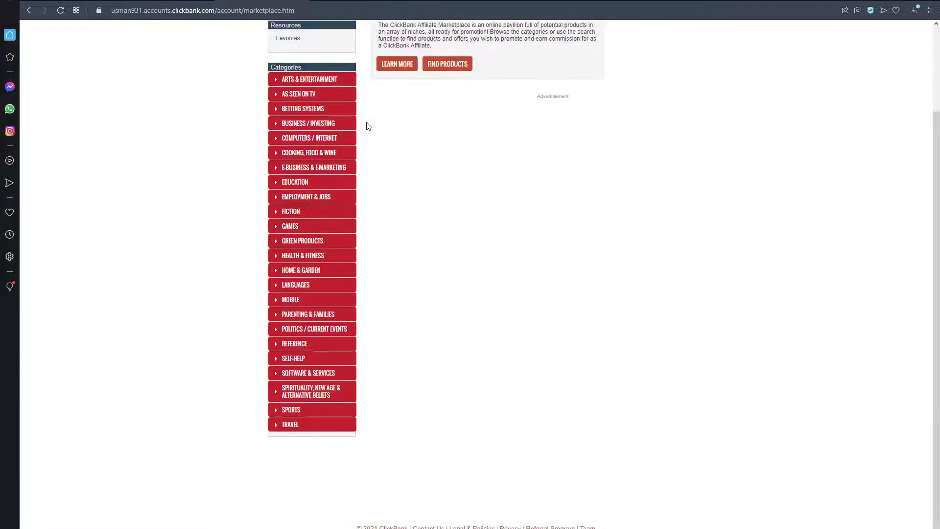
{"action": "scroll", "coordinate": [368, 127], "scroll_direction": "up", "scroll_amount": 3}
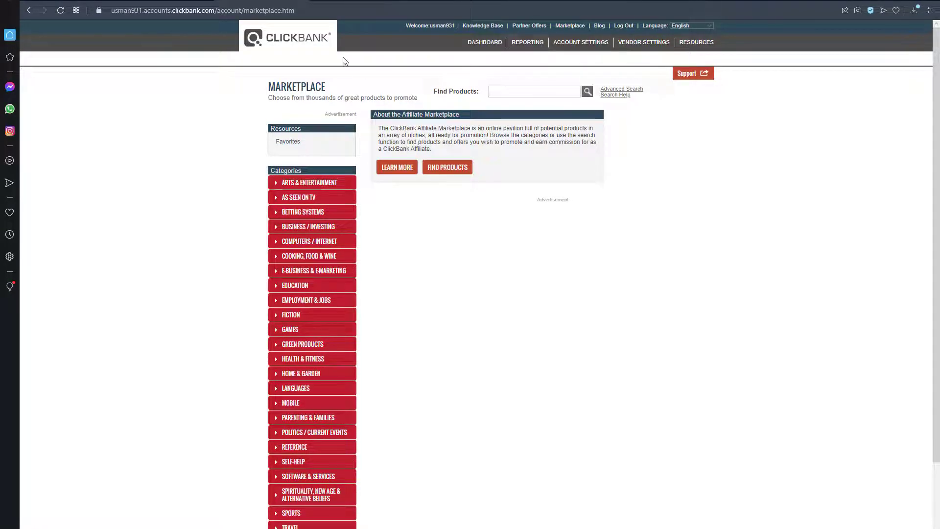
{"action": "scroll", "coordinate": [330, 59], "scroll_direction": "down", "scroll_amount": 3}
{"action": "scroll", "coordinate": [329, 59], "scroll_direction": "up", "scroll_amount": 3}
{"action": "left_click", "coordinate": [278, 188]}
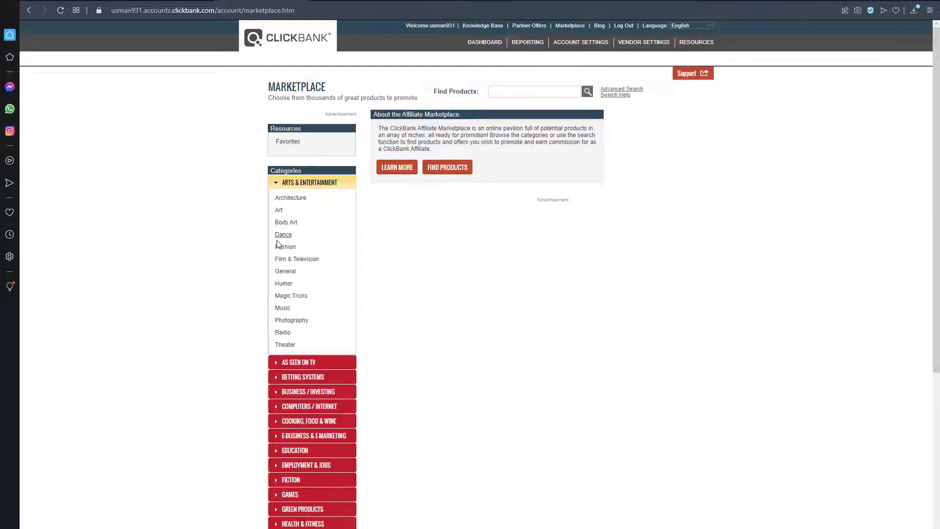
{"action": "scroll", "coordinate": [278, 231], "scroll_direction": "down", "scroll_amount": 3}
{"action": "left_click", "coordinate": [280, 220]}
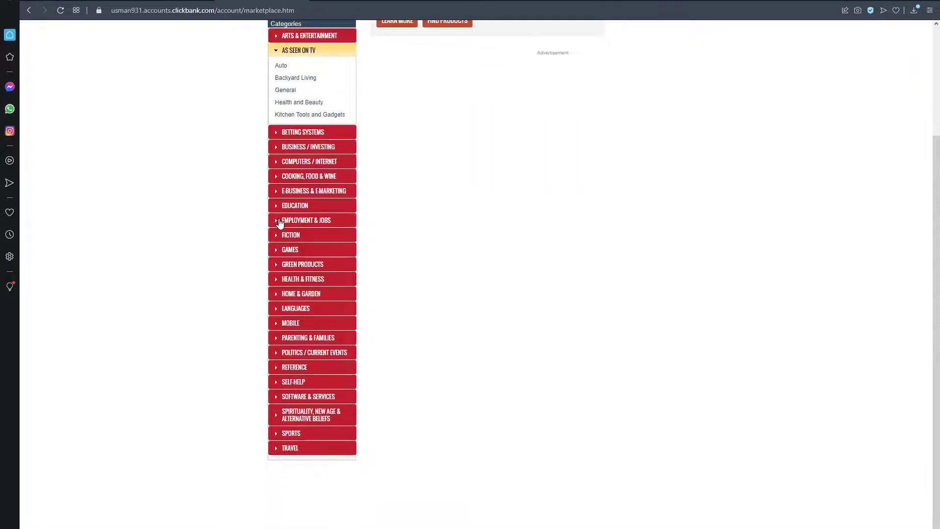
{"action": "left_click", "coordinate": [280, 221]}
{"action": "scroll", "coordinate": [283, 230], "scroll_direction": "down", "scroll_amount": 3}
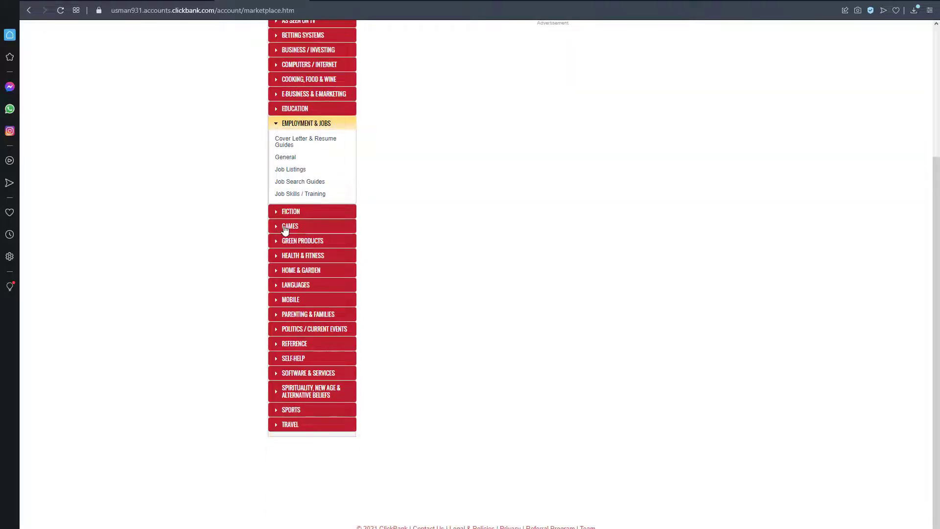
Step: Look through the product listings for Games and Arts & Entertainment, and return to the marketplace start page
{"action": "left_click", "coordinate": [285, 227]}
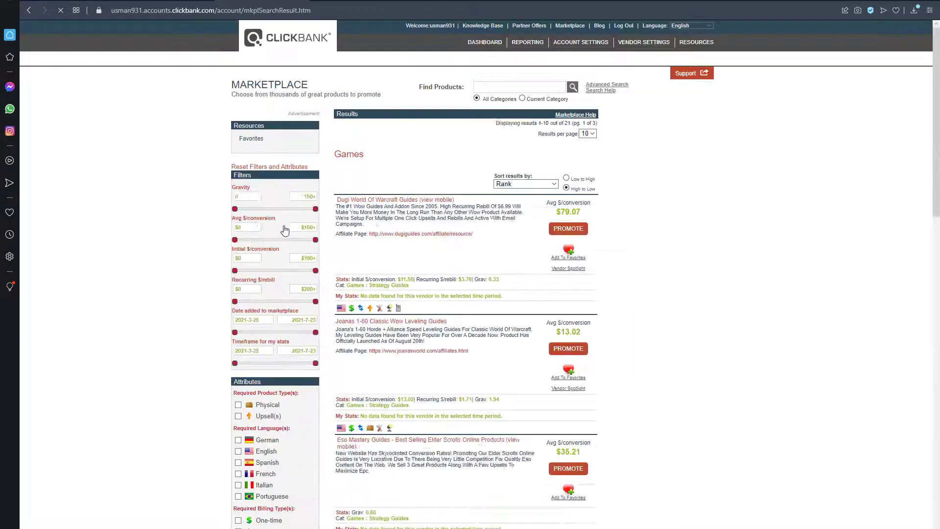
{"action": "scroll", "coordinate": [285, 230], "scroll_direction": "down", "scroll_amount": 5}
{"action": "scroll", "coordinate": [285, 230], "scroll_direction": "down", "scroll_amount": 4}
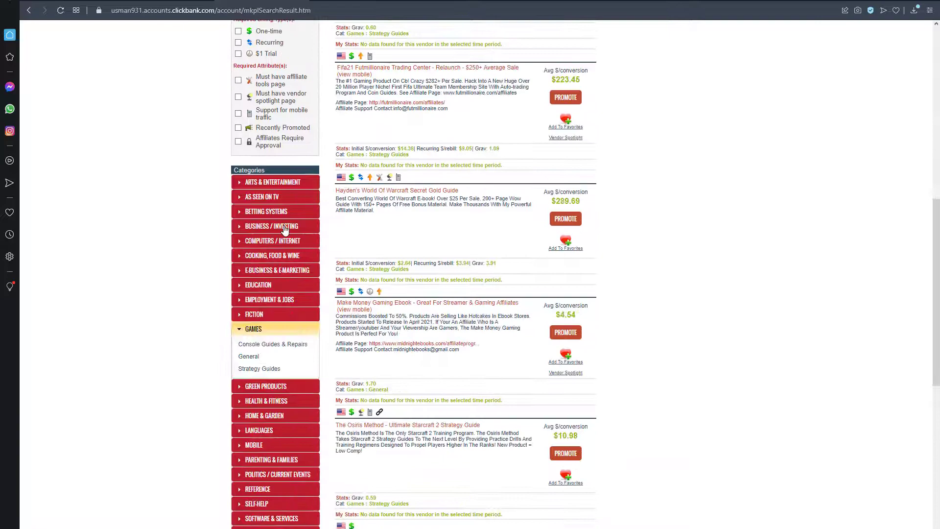
{"action": "left_click", "coordinate": [278, 186]}
{"action": "scroll", "coordinate": [278, 186], "scroll_direction": "up", "scroll_amount": 4}
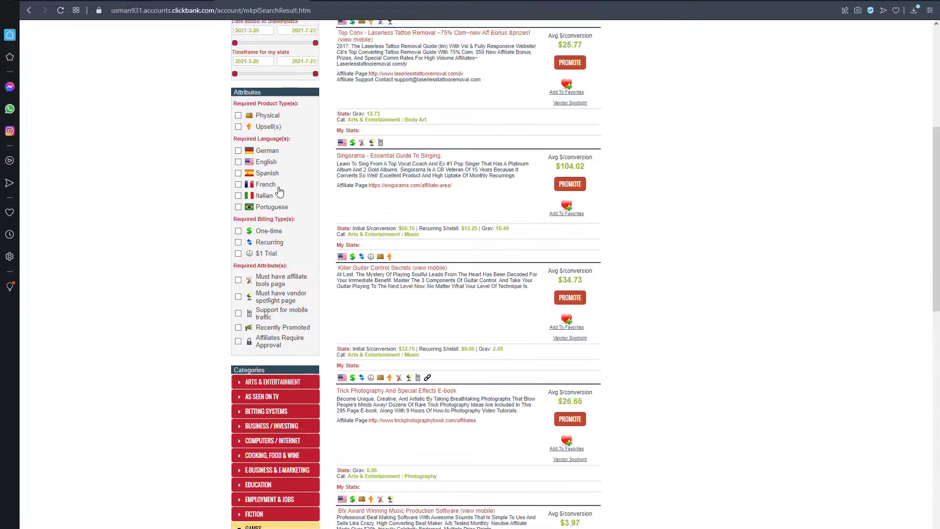
{"action": "scroll", "coordinate": [278, 190], "scroll_direction": "up", "scroll_amount": 6}
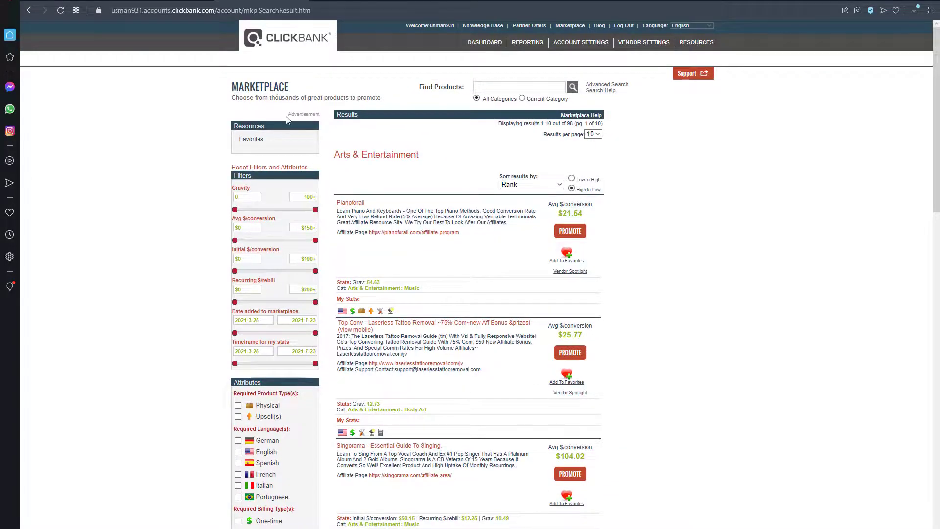
{"action": "scroll", "coordinate": [287, 120], "scroll_direction": "down", "scroll_amount": 9}
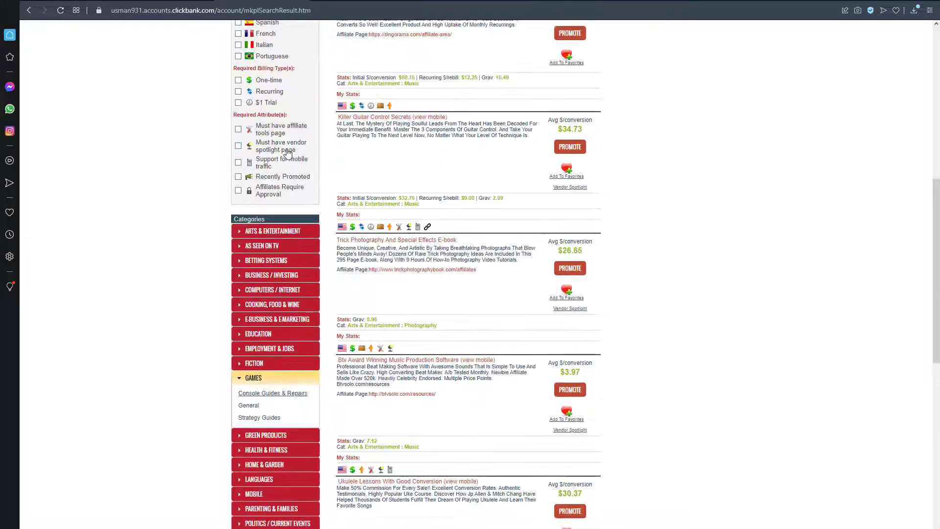
{"action": "scroll", "coordinate": [287, 152], "scroll_direction": "up", "scroll_amount": 9}
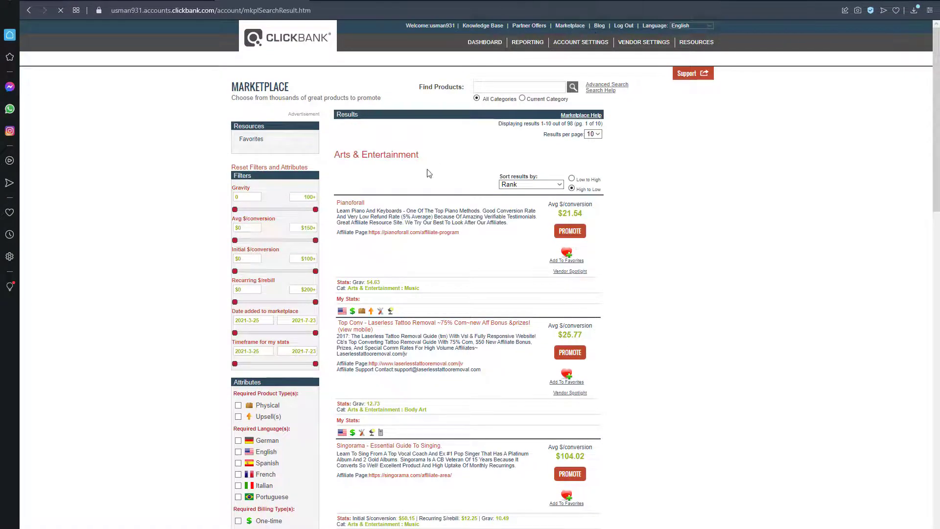
{"action": "scroll", "coordinate": [287, 249], "scroll_direction": "down", "scroll_amount": 6}
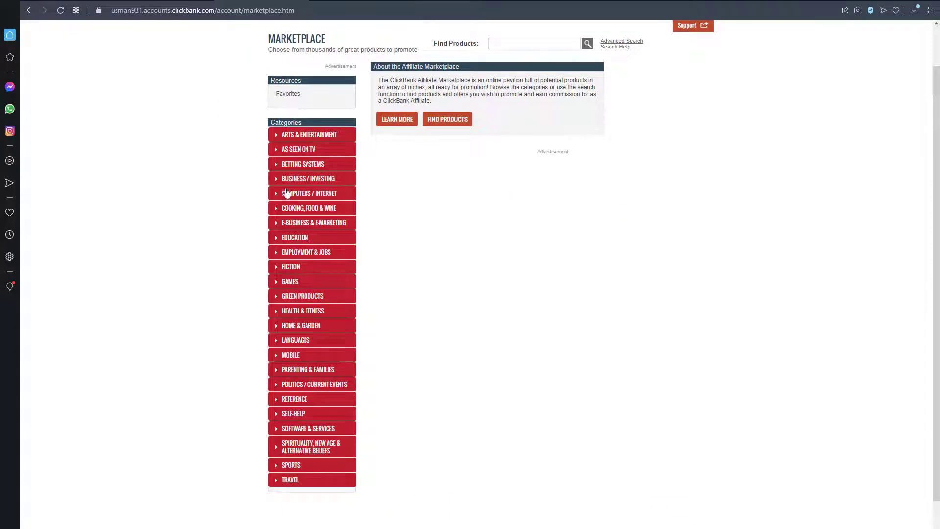
{"action": "scroll", "coordinate": [357, 141], "scroll_direction": "up", "scroll_amount": 1}
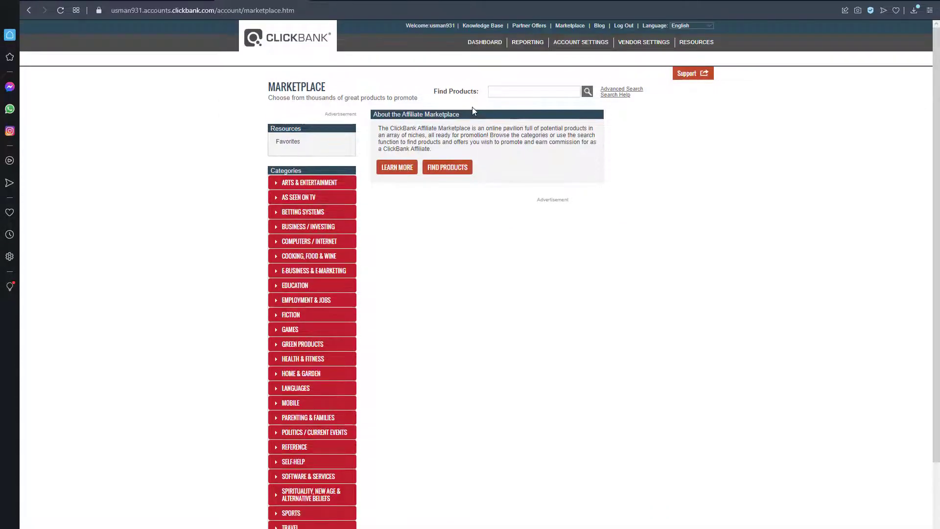
Step: Search the marketplace for "dog" and sort the results by Gravity
{"action": "left_click", "coordinate": [501, 88]}
{"action": "left_click", "coordinate": [544, 106]}
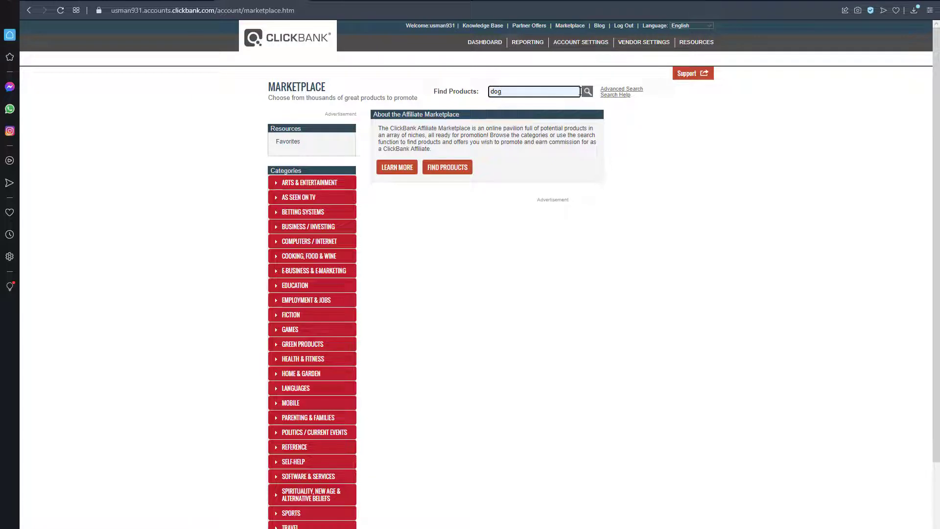
{"action": "left_click", "coordinate": [587, 93]}
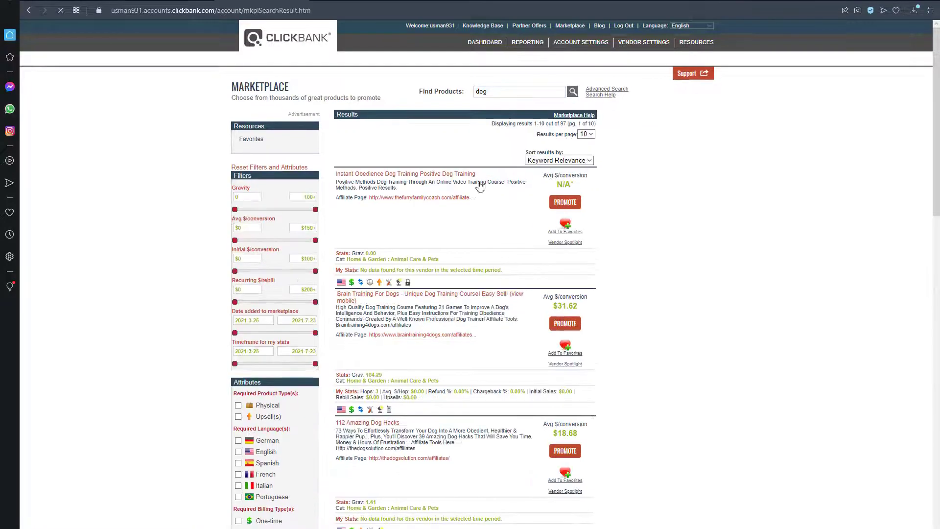
{"action": "scroll", "coordinate": [507, 174], "scroll_direction": "down", "scroll_amount": 1}
{"action": "left_click", "coordinate": [533, 112]}
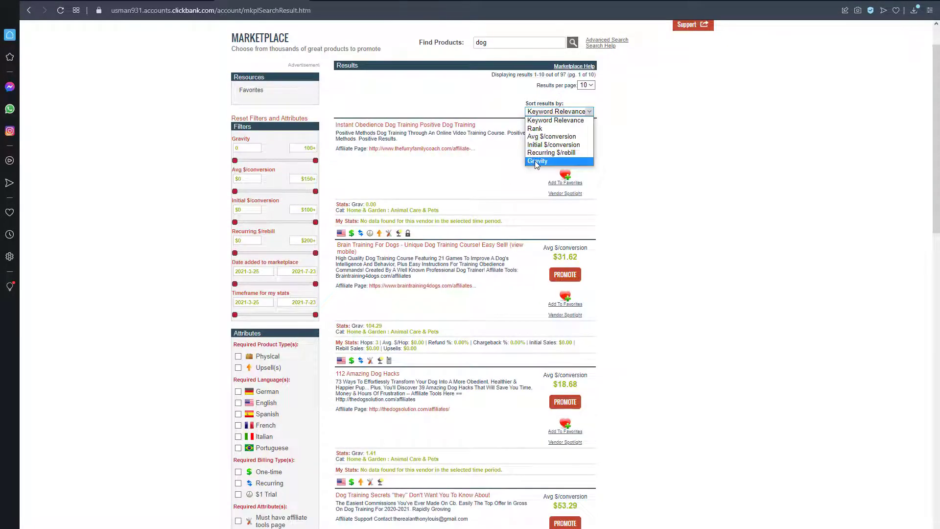
{"action": "left_click", "coordinate": [534, 161]}
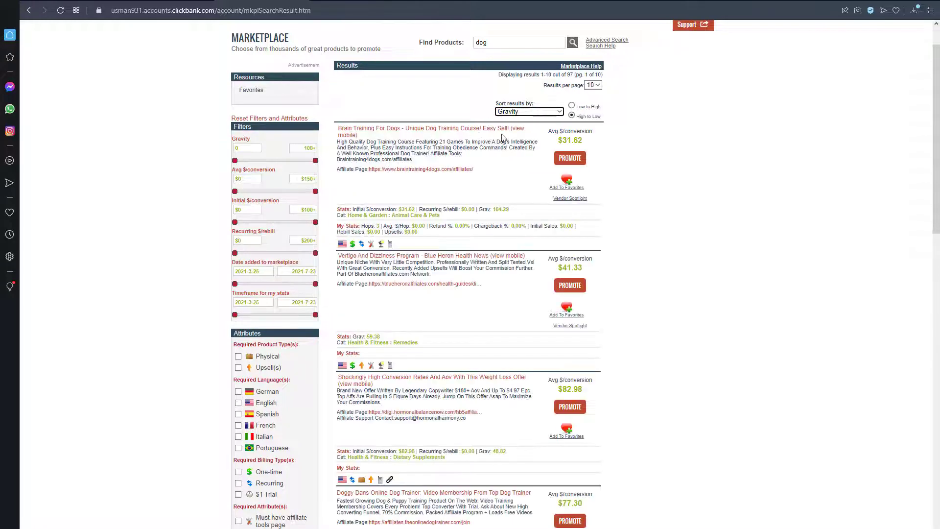
Step: Review the Brain Training For Dogs listing and the product's sales page
{"action": "scroll", "coordinate": [507, 128], "scroll_direction": "down", "scroll_amount": 1}
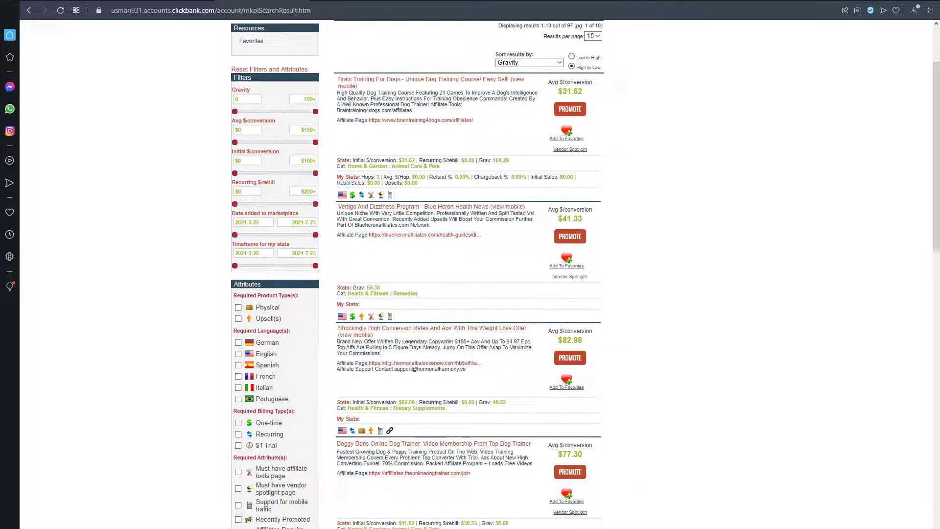
{"action": "scroll", "coordinate": [398, 227], "scroll_direction": "down", "scroll_amount": 15}
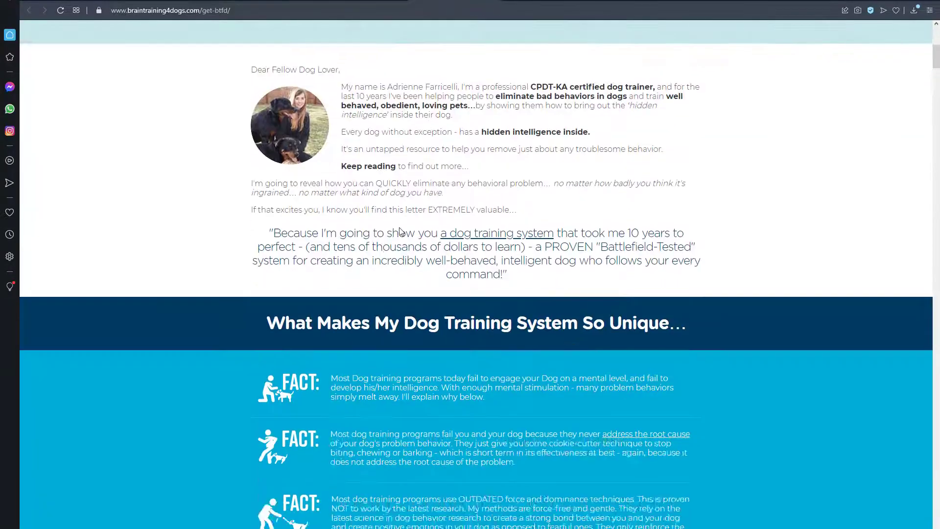
{"action": "scroll", "coordinate": [400, 236], "scroll_direction": "up", "scroll_amount": 8}
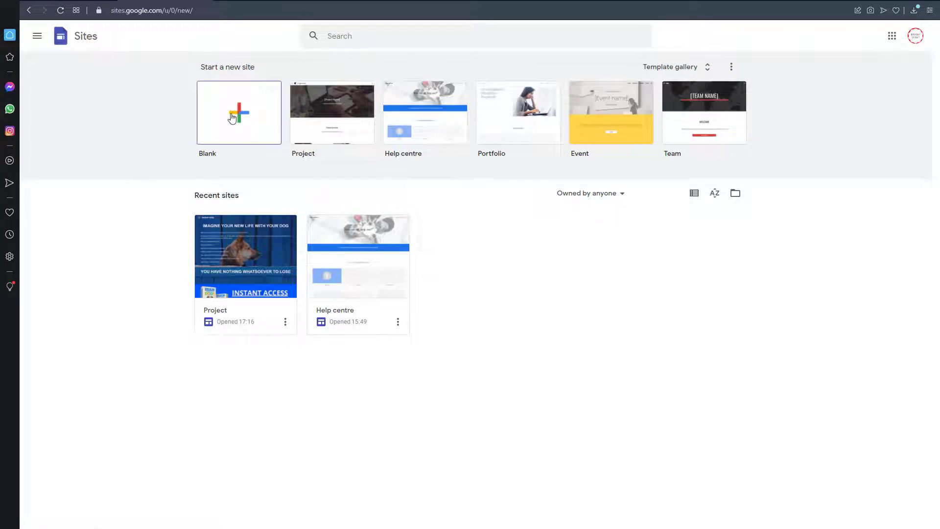
Step: Insert a text box in the Google Sites project and upload dog-on-a-blue-background from the Dogs folder as its section background
{"action": "left_click", "coordinate": [232, 118]}
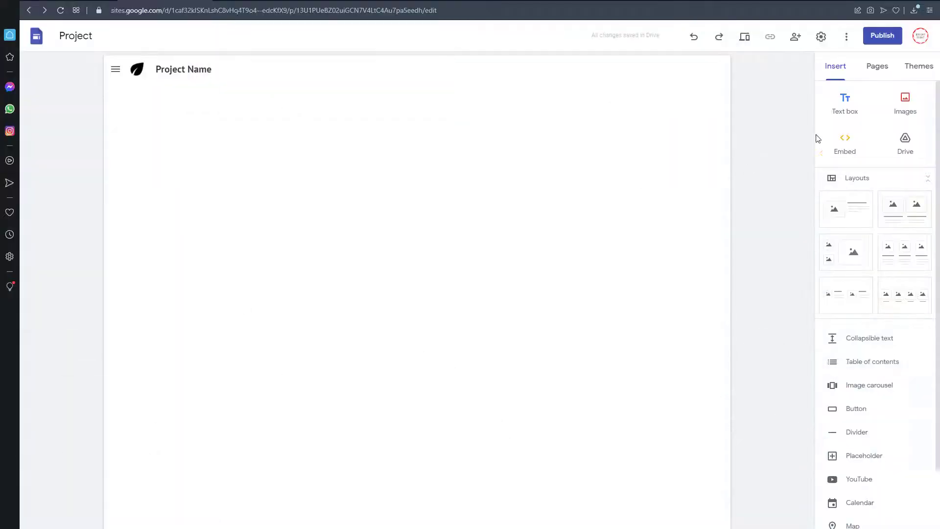
{"action": "left_click", "coordinate": [846, 112]}
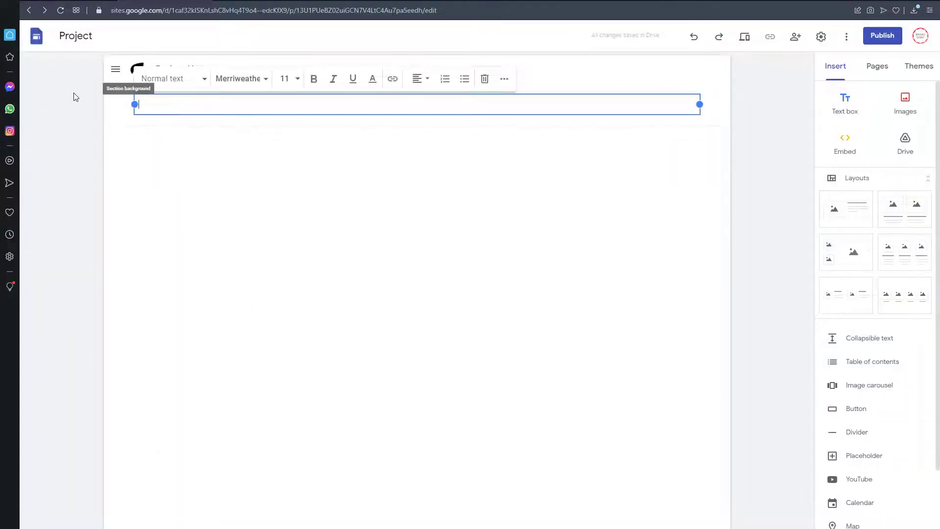
{"action": "left_click", "coordinate": [92, 89]}
{"action": "mouse_move", "coordinate": [187, 168]}
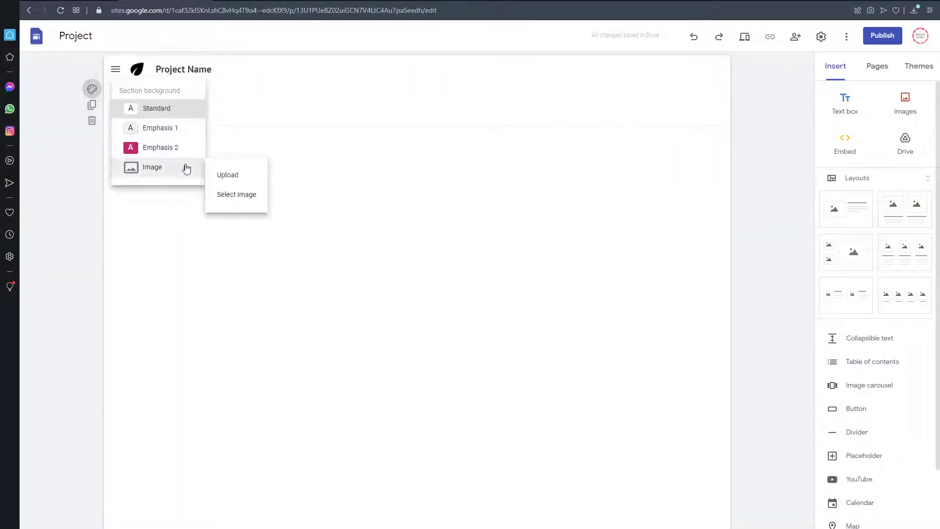
{"action": "left_click", "coordinate": [247, 182]}
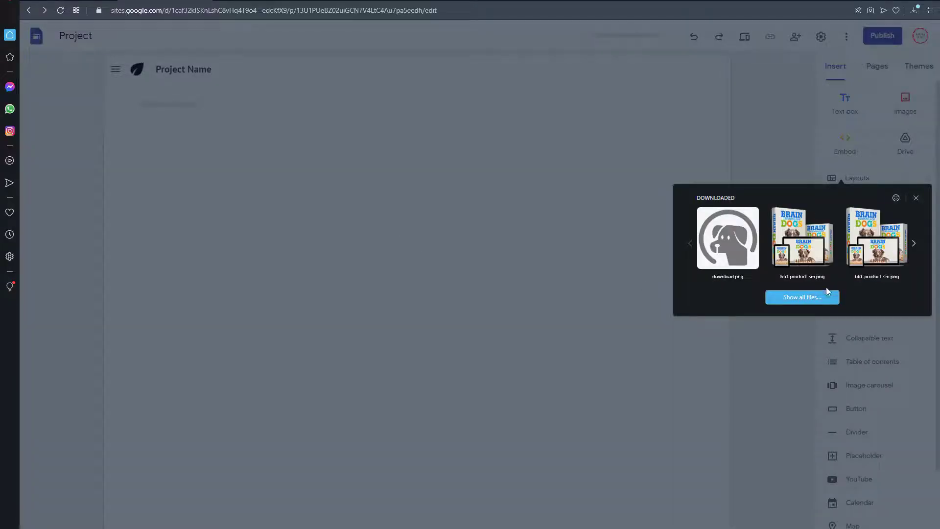
{"action": "left_click", "coordinate": [826, 297]}
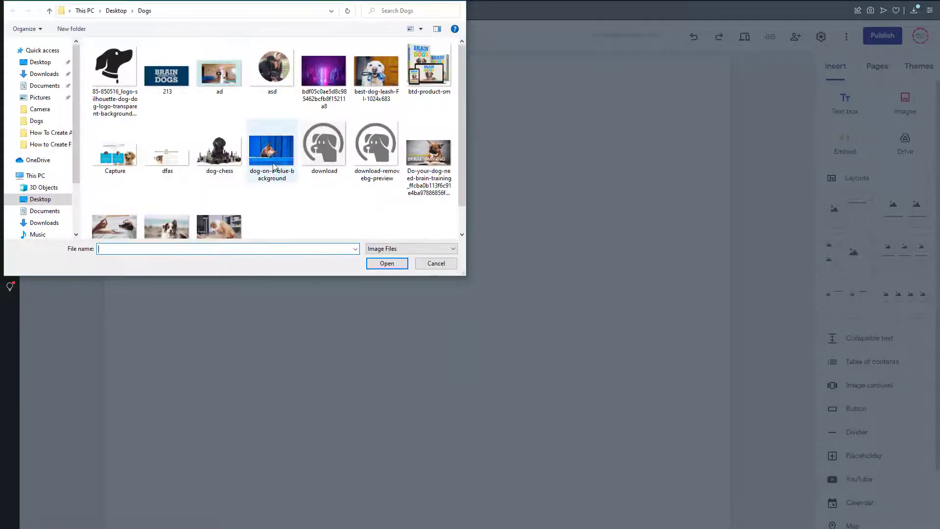
{"action": "double_click", "coordinate": [273, 168]}
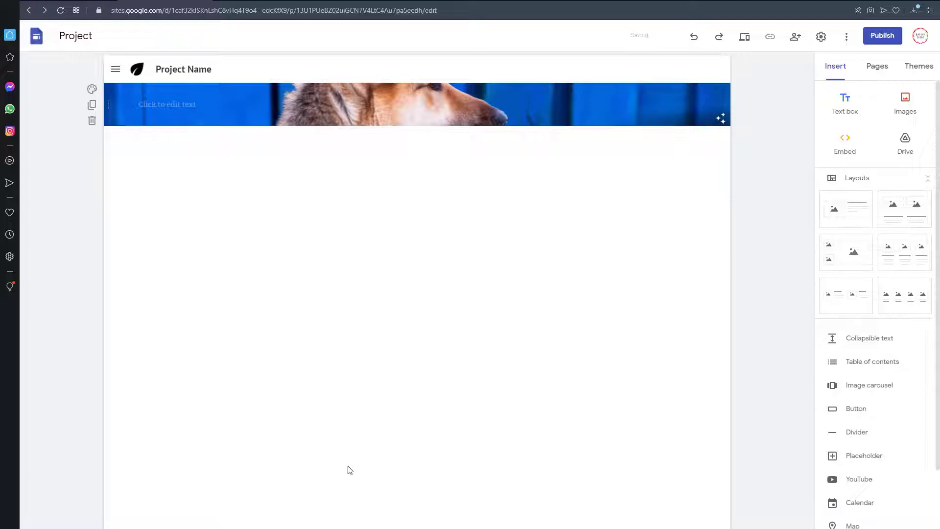
Step: Copy the heading "Imagine Your New Life With Your Dog" from the Notepad document into the site's text box
{"action": "left_click", "coordinate": [274, 527]}
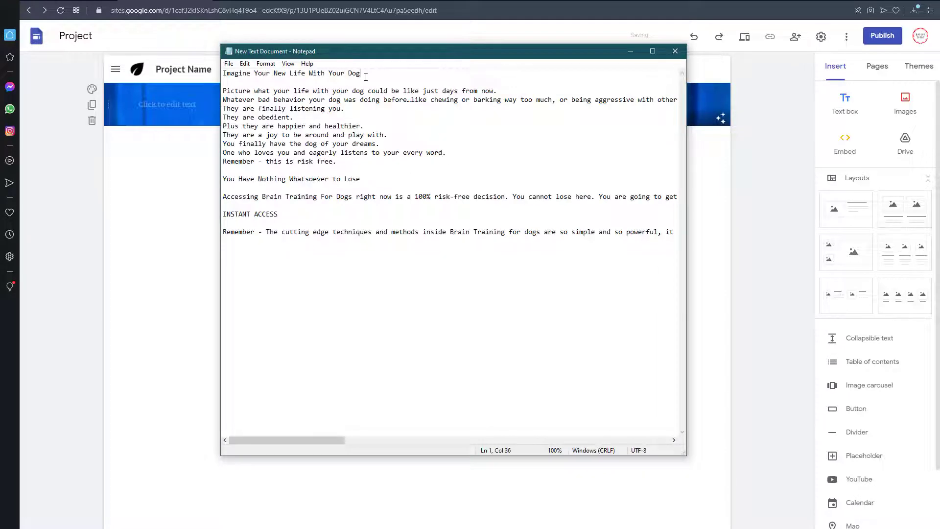
{"action": "left_click", "coordinate": [306, 78]}
{"action": "left_click_drag", "start_coordinate": [214, 78], "coordinate": [213, 75]}
{"action": "key", "text": "ctrl+c"}
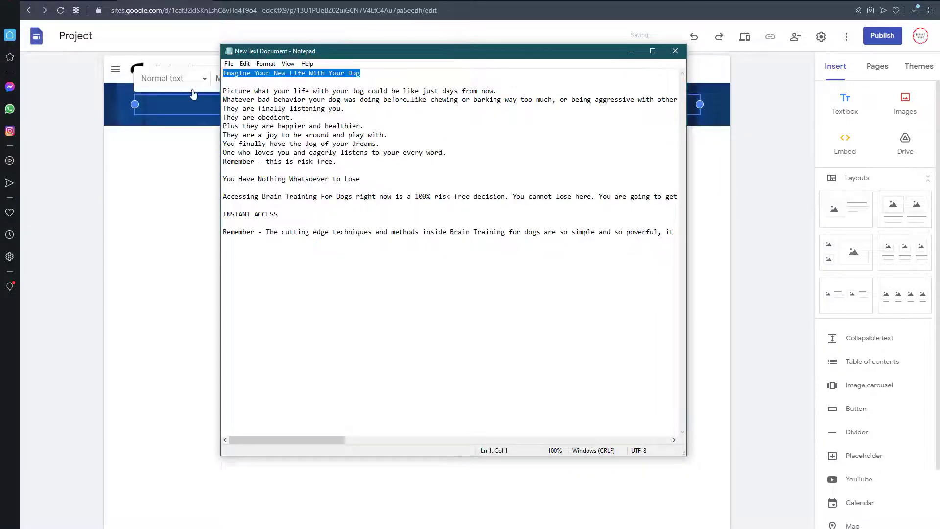
{"action": "left_click", "coordinate": [182, 99]}
{"action": "key", "text": "ctrl+v"}
Step: Set the font size of the heading "Imagine Your New Life With Your Dog" to 36
{"action": "left_click_drag", "start_coordinate": [138, 103], "coordinate": [273, 97]}
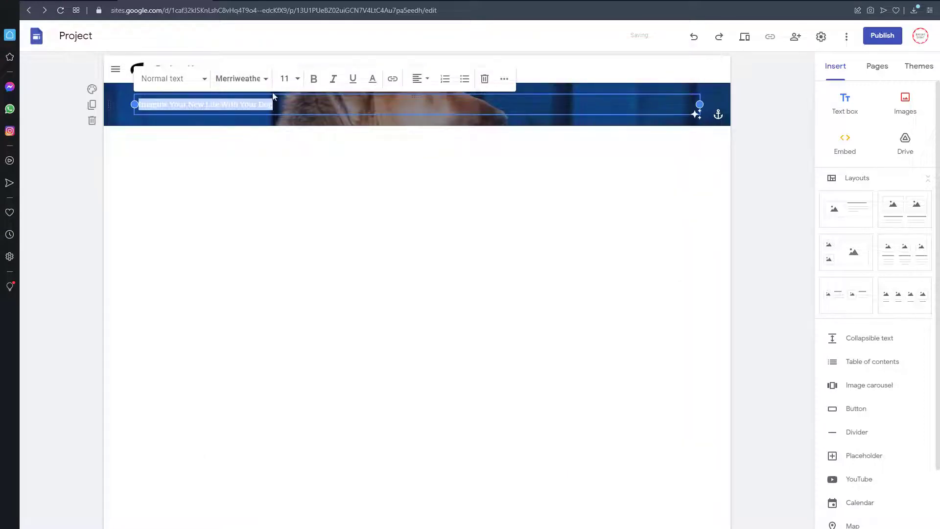
{"action": "left_click", "coordinate": [297, 82]}
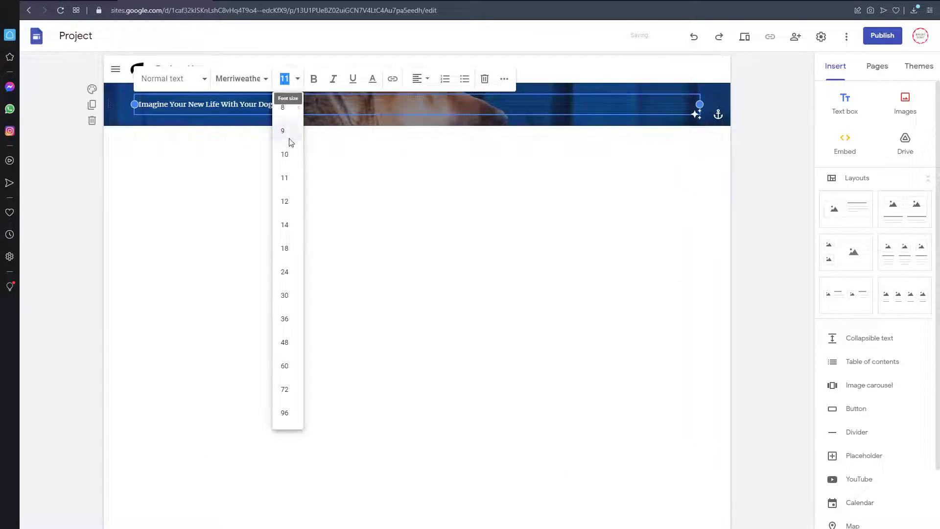
{"action": "left_click", "coordinate": [301, 343]}
{"action": "left_click", "coordinate": [292, 78]}
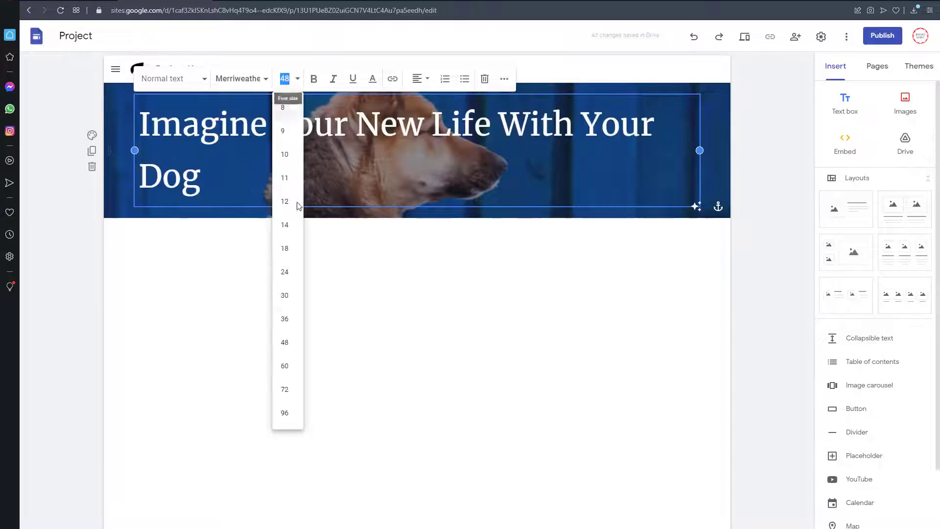
{"action": "left_click", "coordinate": [296, 321]}
Step: Apply bold and italic formatting to the whole "Imagine Your New Life With Your Dog" heading
{"action": "left_click", "coordinate": [326, 128]}
{"action": "triple_click", "coordinate": [327, 127]}
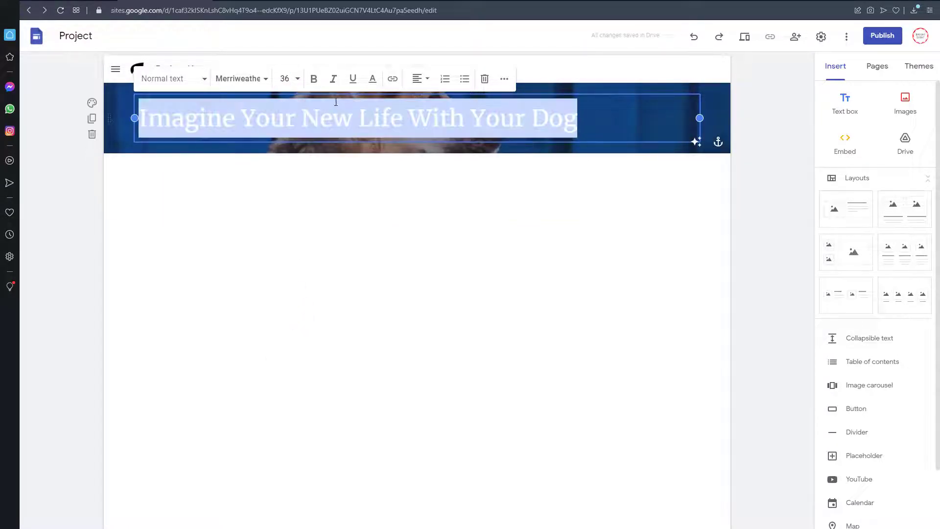
{"action": "left_click", "coordinate": [309, 84]}
{"action": "left_click", "coordinate": [331, 83]}
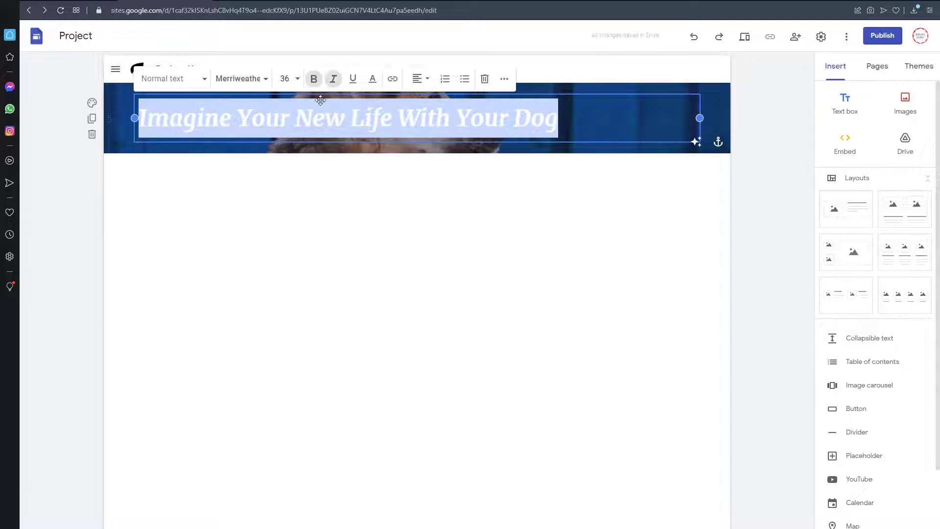
Step: Remove the italic formatting from the "Imagine Your New Life With Your Dog" heading and center it
{"action": "left_click", "coordinate": [324, 118]}
{"action": "triple_click", "coordinate": [324, 120]}
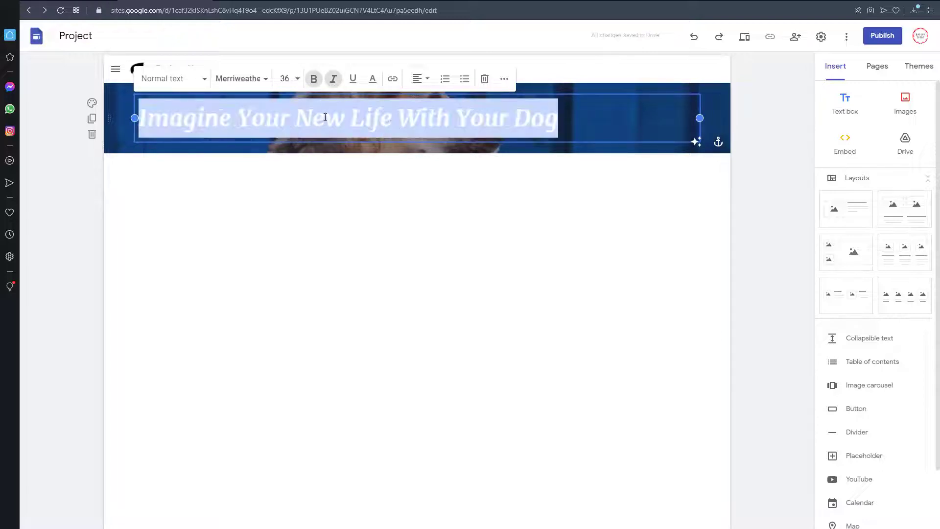
{"action": "left_click", "coordinate": [334, 85]}
{"action": "left_click", "coordinate": [376, 117]}
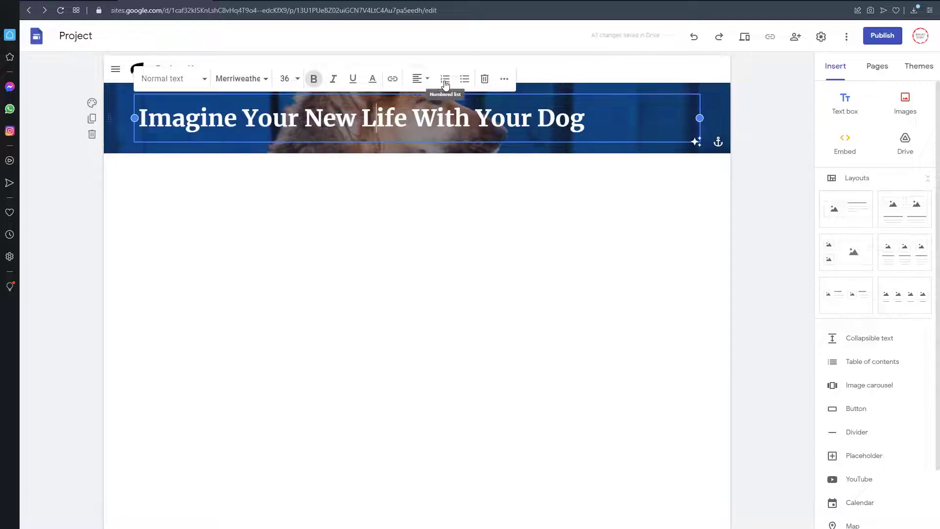
{"action": "left_click", "coordinate": [423, 82]}
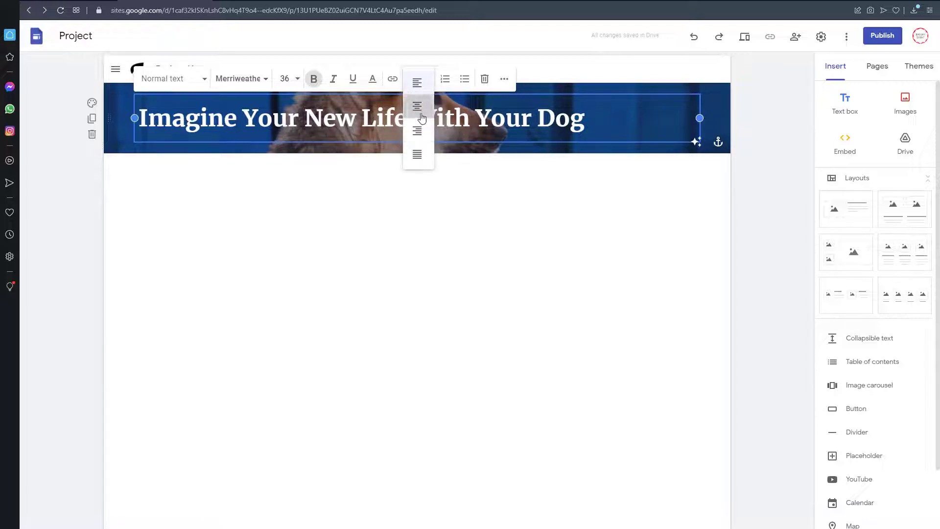
{"action": "left_click", "coordinate": [420, 108]}
{"action": "left_click", "coordinate": [420, 164]}
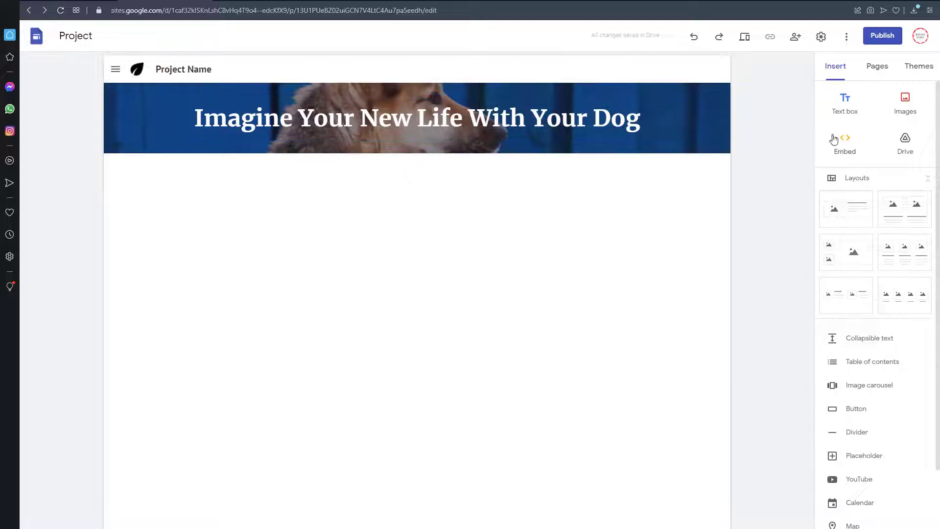
Step: Insert a new text box and copy the Notepad lines from "Picture what your life" through "Remember - this is risk free." into it
{"action": "left_click", "coordinate": [842, 103]}
{"action": "key", "text": "alt+Tab"}
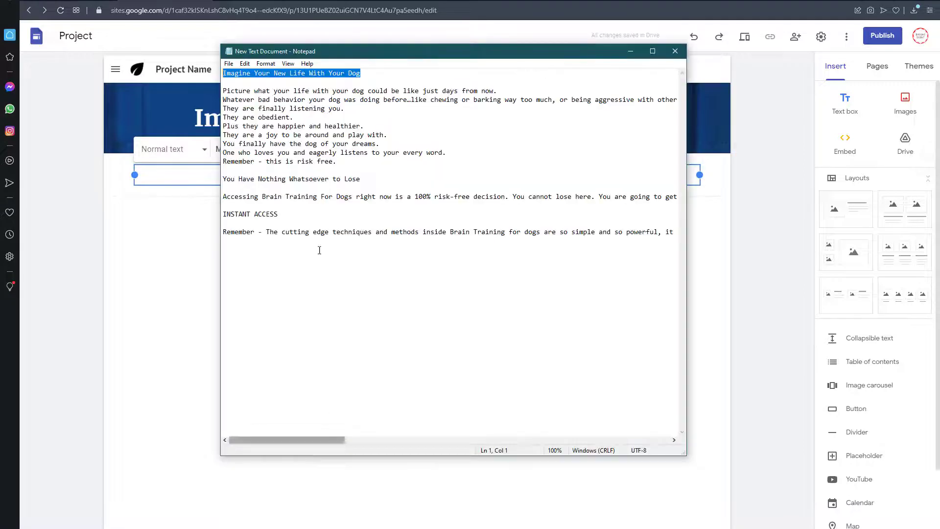
{"action": "left_click_drag", "start_coordinate": [337, 162], "coordinate": [224, 93]}
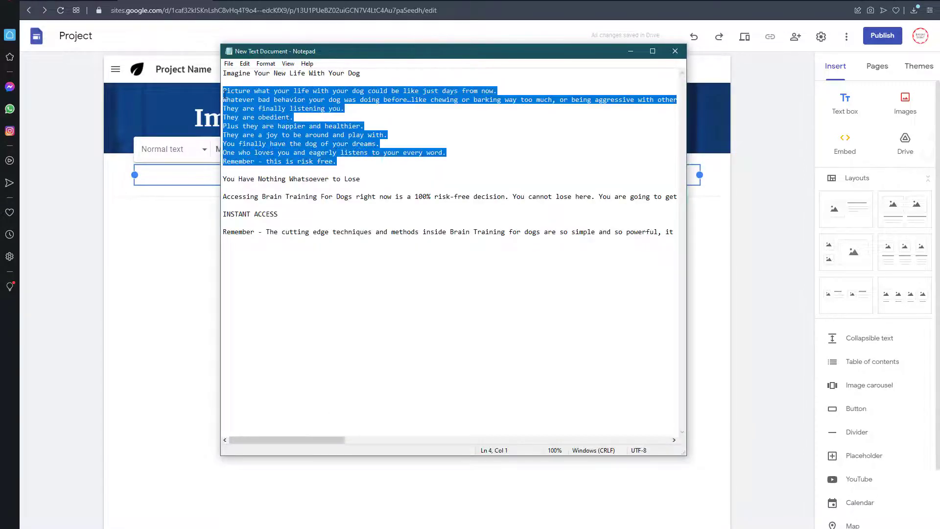
{"action": "left_click", "coordinate": [167, 170]}
{"action": "left_click", "coordinate": [166, 171]}
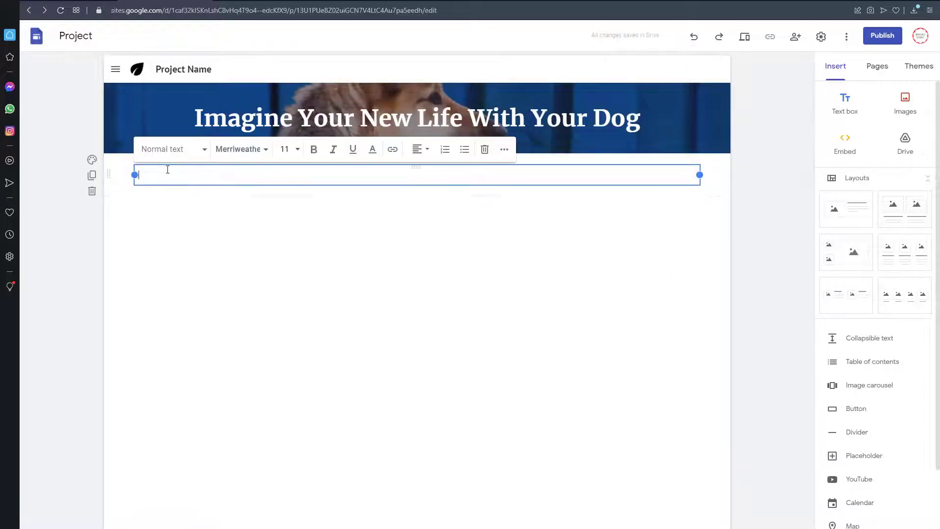
{"action": "type", "text": "Picture what your life with your dog could be like just days from now. Whatever bad behavior your dog was doing before…like chewing or barking way too much, or being aggressive with other animals is gone…or severely diminished and fading away. They are finally listening you. They are obedient. Plus they are happier and healthier. They are a joy to be around and play with. You finally have the dog of your dreams. One who loves you and eagerly listens to your every word. Remember - this is risk free."}
{"action": "left_click", "coordinate": [338, 342]}
{"action": "left_click", "coordinate": [334, 329]}
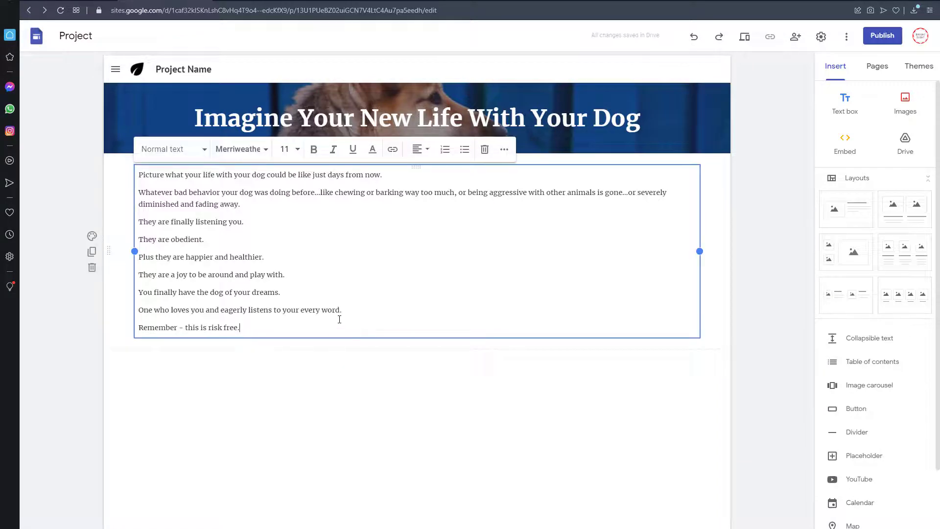
Step: Move the "Picture what your life" text box into the dog image section, directly beneath the heading
{"action": "left_click_drag", "start_coordinate": [354, 337], "coordinate": [320, 140]}
{"action": "left_click", "coordinate": [331, 260]}
{"action": "left_click", "coordinate": [388, 341]}
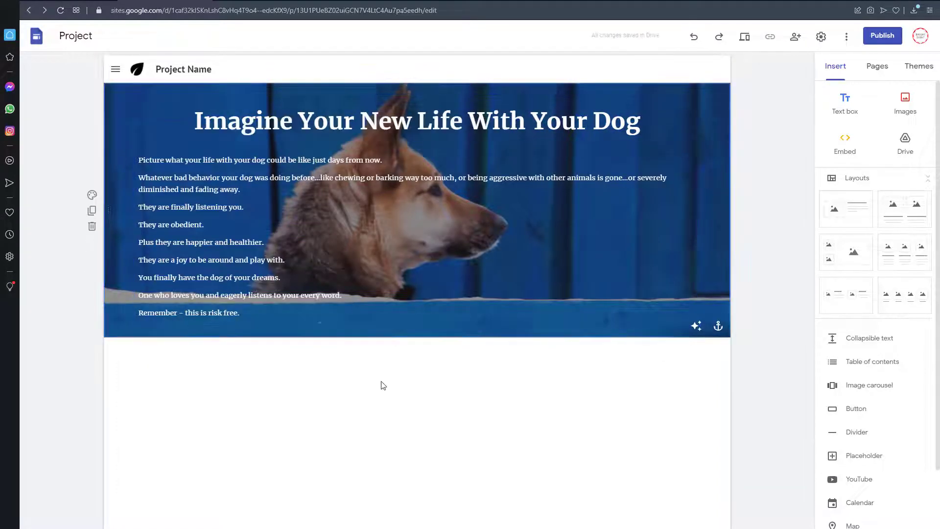
Step: Try left alignment on the "Imagine Your New Life With Your Dog" heading, and return it to centered
{"action": "left_click", "coordinate": [382, 124]}
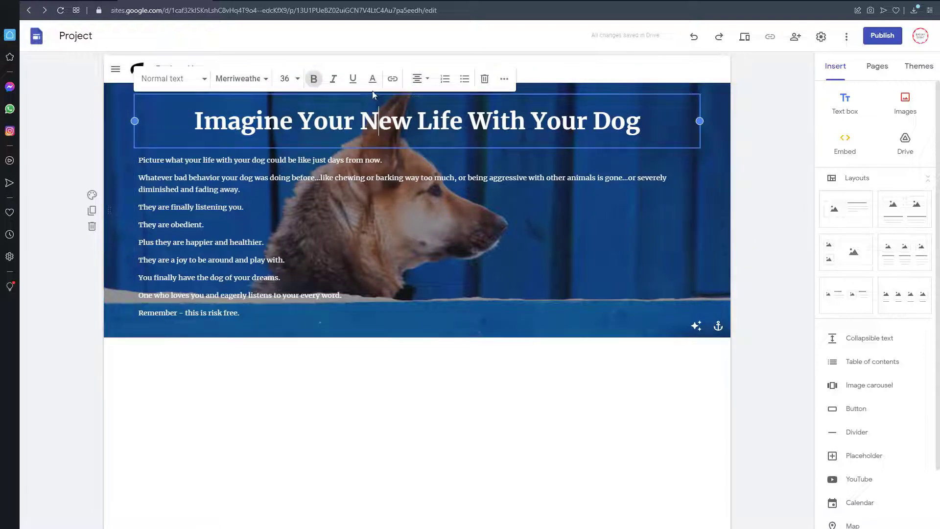
{"action": "left_click", "coordinate": [418, 78]}
{"action": "left_click", "coordinate": [416, 84]}
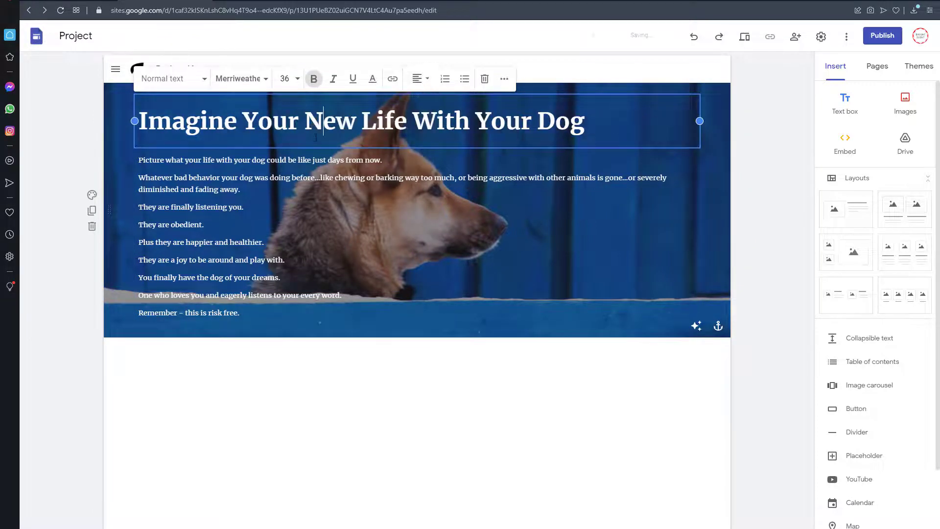
{"action": "left_click", "coordinate": [416, 81]}
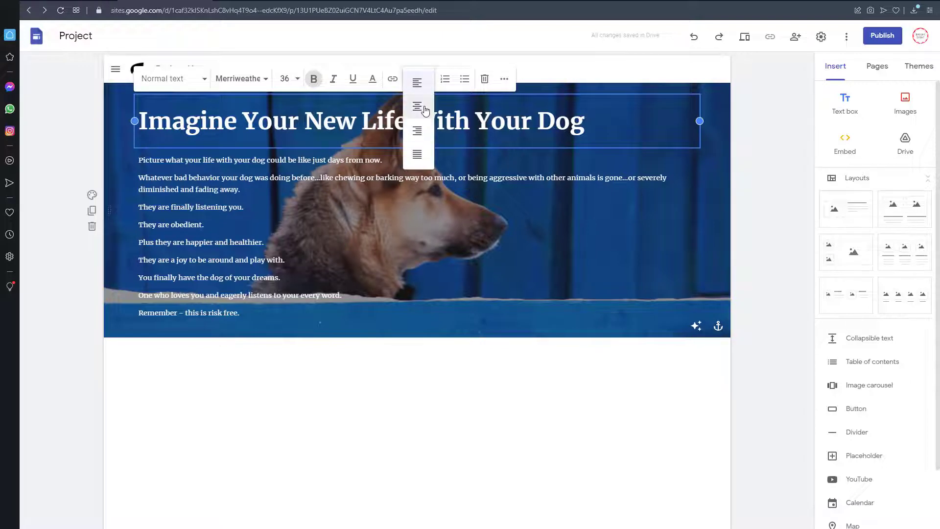
{"action": "left_click", "coordinate": [419, 105]}
{"action": "left_click", "coordinate": [430, 424]}
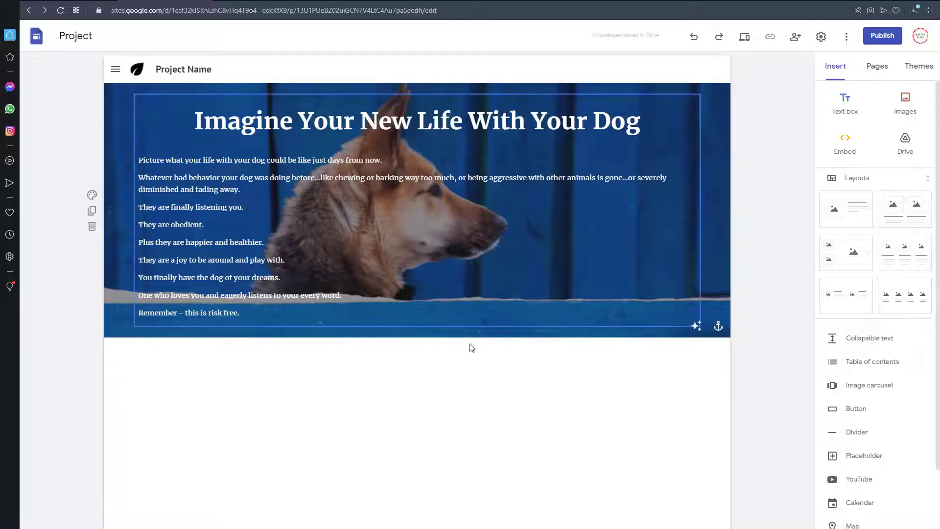
Step: Copy "You Have Nothing Whatsoever to Lose" from Notepad into a new text box and place it beneath the text in the dog image section
{"action": "left_click", "coordinate": [864, 114]}
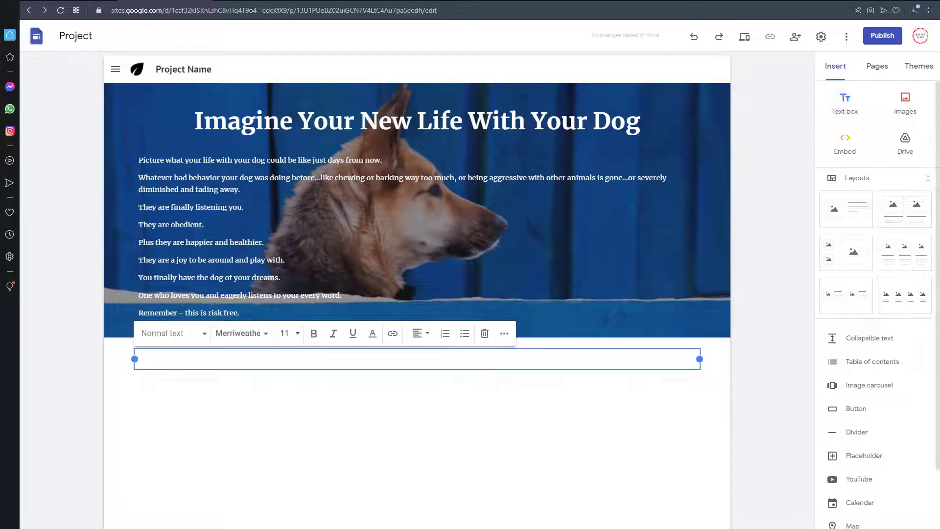
{"action": "key", "text": "alt+Tab"}
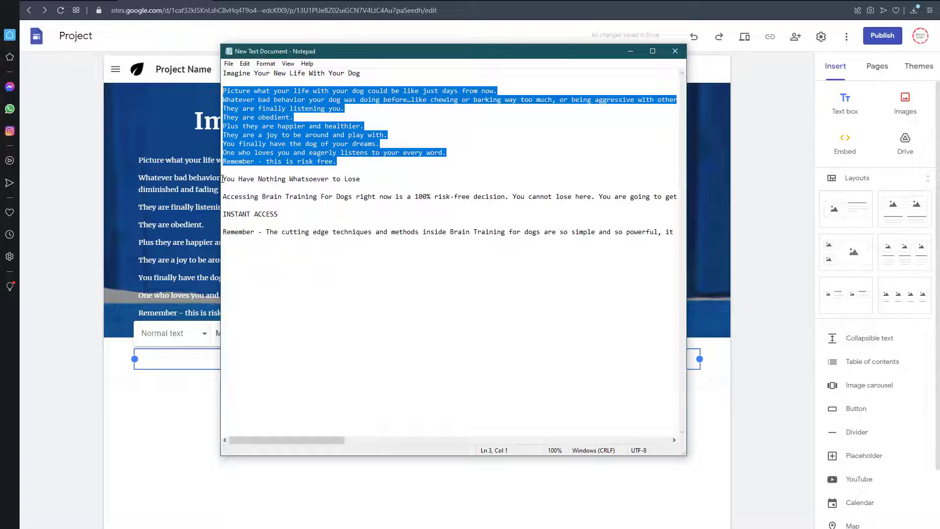
{"action": "left_click_drag", "start_coordinate": [223, 179], "coordinate": [358, 177]}
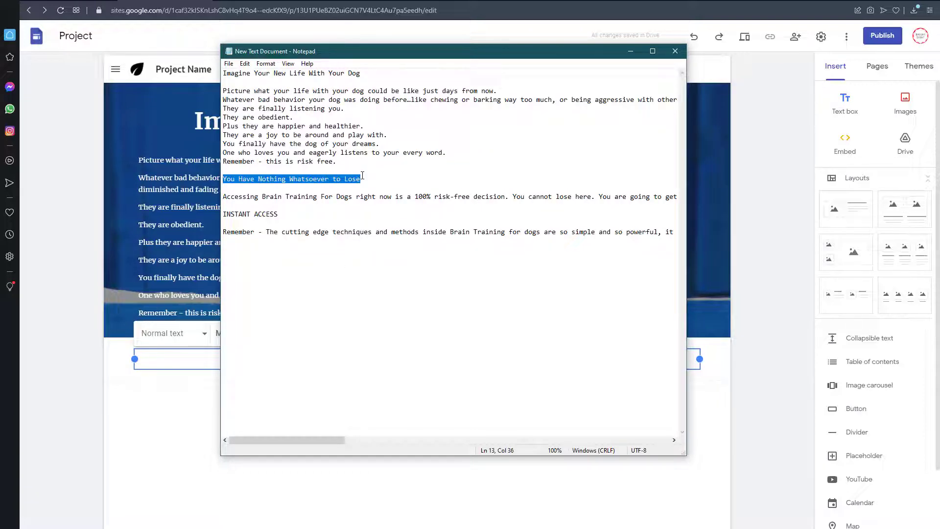
{"action": "key", "text": "alt+Tab"}
{"action": "type", "text": "You Have Nothing Whatsoever to Lose"}
{"action": "left_click", "coordinate": [237, 413]}
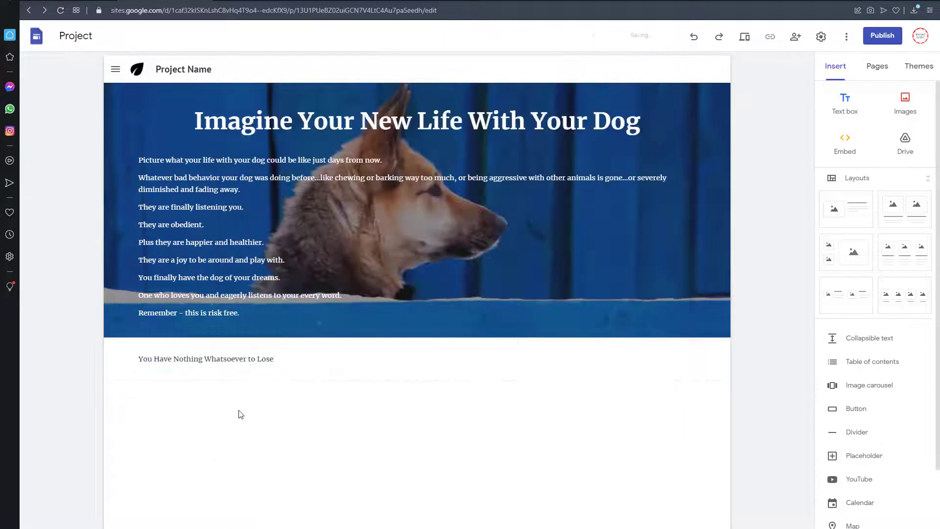
{"action": "left_click_drag", "start_coordinate": [258, 366], "coordinate": [321, 349]}
Step: Format the "You Have Nothing Whatsoever to Lose" heading as bold, size 30 and centered
{"action": "triple_click", "coordinate": [248, 340]}
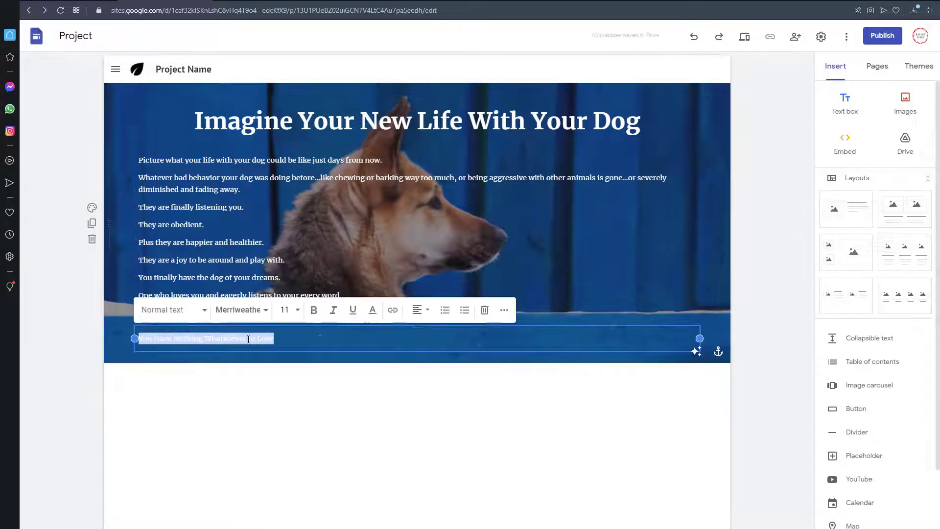
{"action": "left_click", "coordinate": [320, 313]}
{"action": "left_click", "coordinate": [286, 310]}
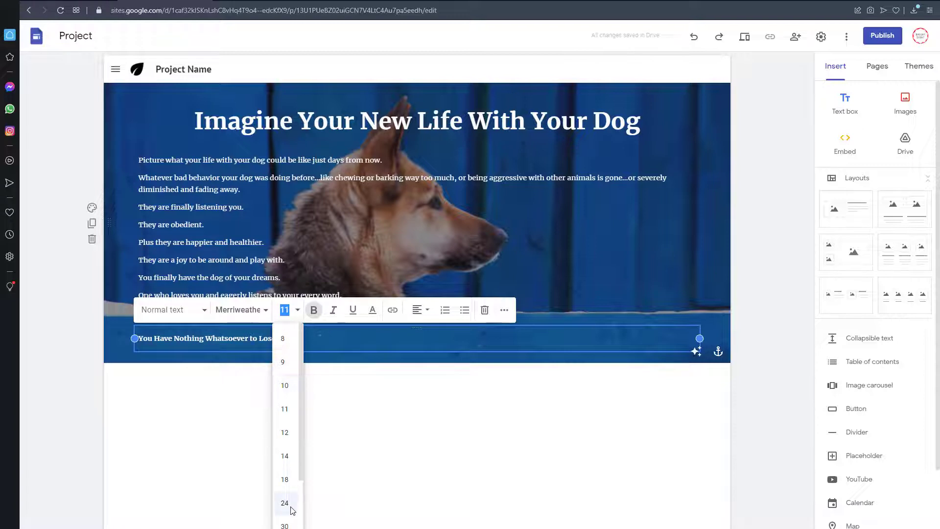
{"action": "left_click", "coordinate": [286, 524]}
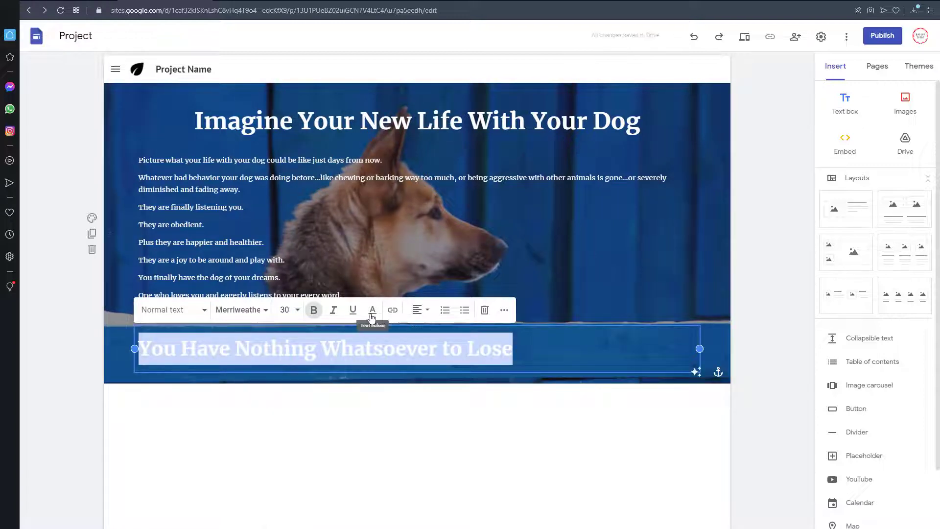
{"action": "left_click", "coordinate": [417, 309]}
{"action": "left_click", "coordinate": [417, 360]}
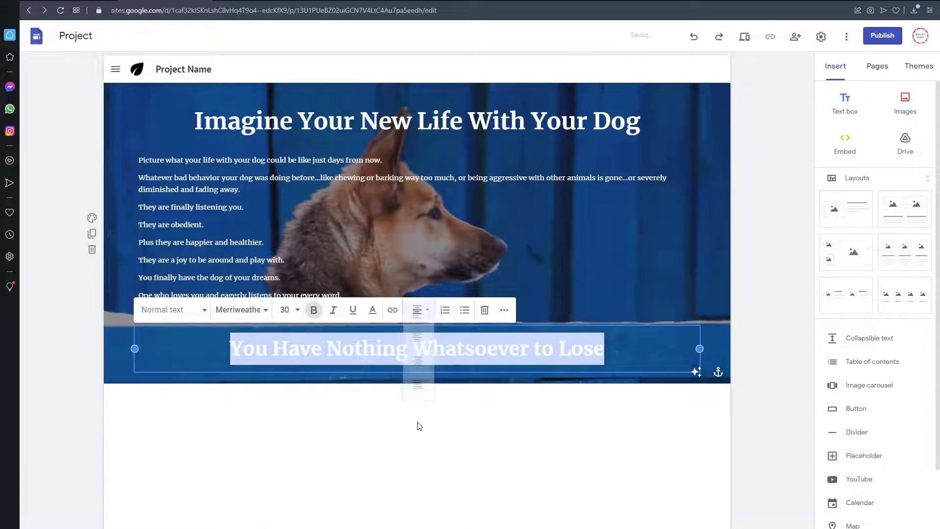
{"action": "left_click", "coordinate": [422, 470]}
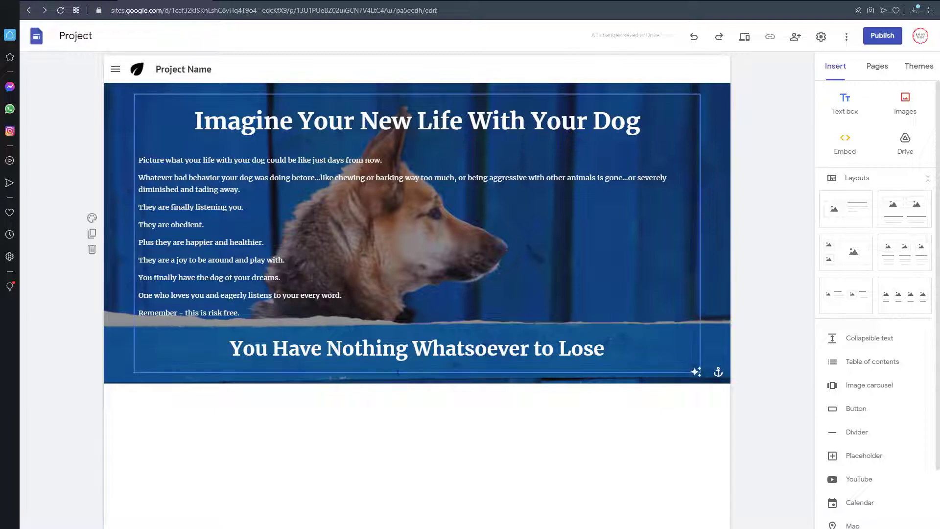
Step: Copy the "Accessing Brain Training For Dogs" paragraph from Notepad into a new text box and delete the blank line at its end
{"action": "left_click", "coordinate": [840, 94]}
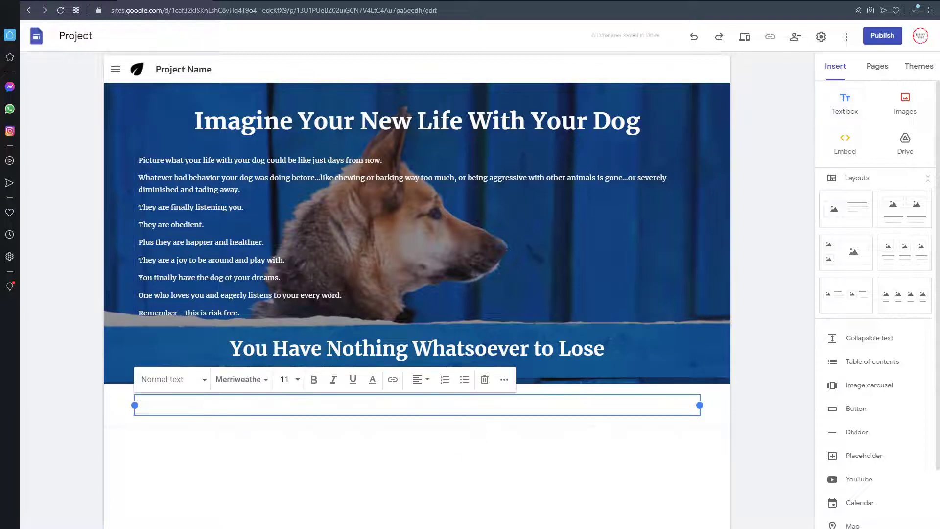
{"action": "key", "text": "alt+Tab"}
{"action": "left_click_drag", "start_coordinate": [223, 196], "coordinate": [238, 202]}
{"action": "key", "text": "ctrl+c"}
{"action": "key", "text": "alt+Tab"}
{"action": "key", "text": "ctrl+v"}
{"action": "left_click", "coordinate": [208, 458]}
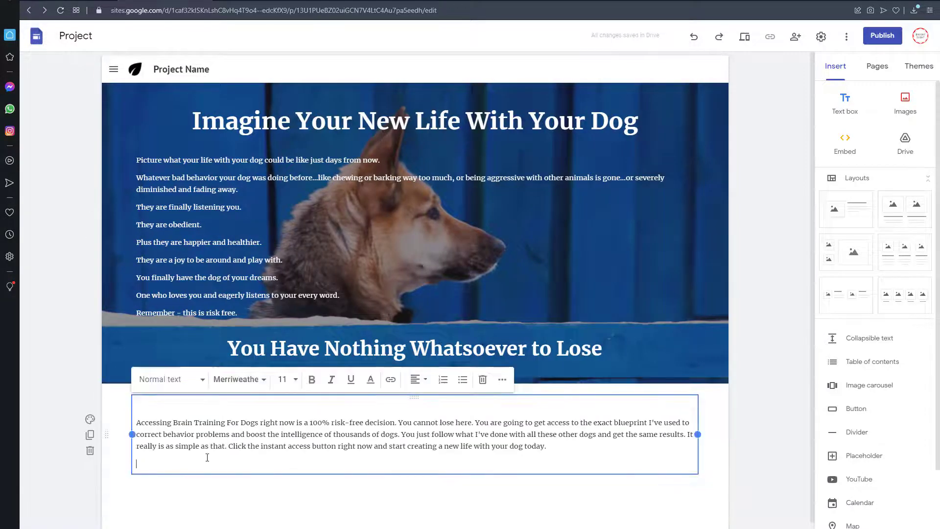
{"action": "key", "text": "BackSpace"}
{"action": "left_click", "coordinate": [210, 469]}
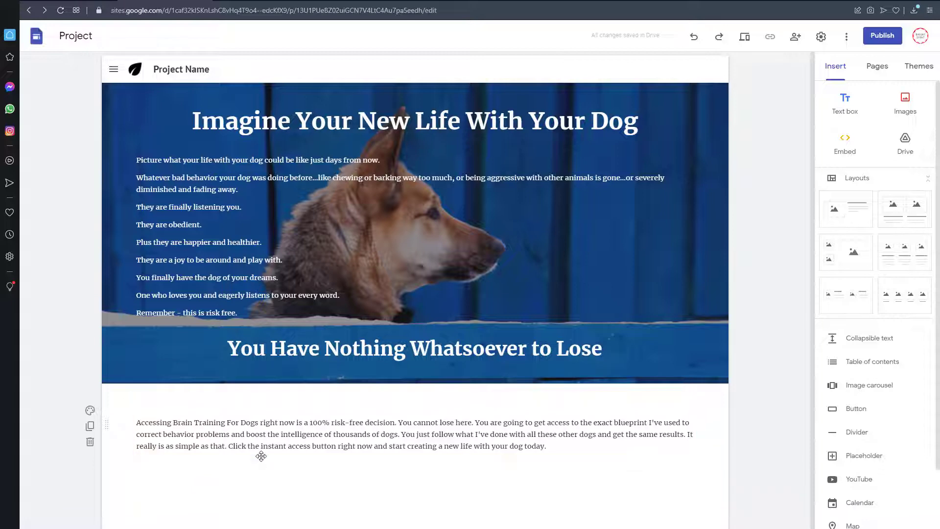
Step: Move the "Accessing Brain Training For Dogs" text box into the image section below the second heading and remove its leading blank line
{"action": "left_click_drag", "start_coordinate": [414, 397], "coordinate": [364, 369]}
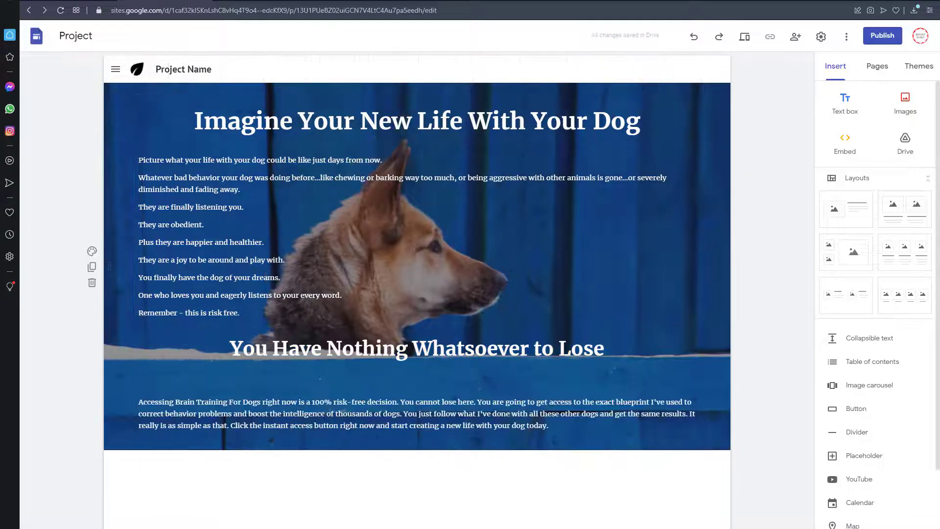
{"action": "left_click", "coordinate": [279, 385]}
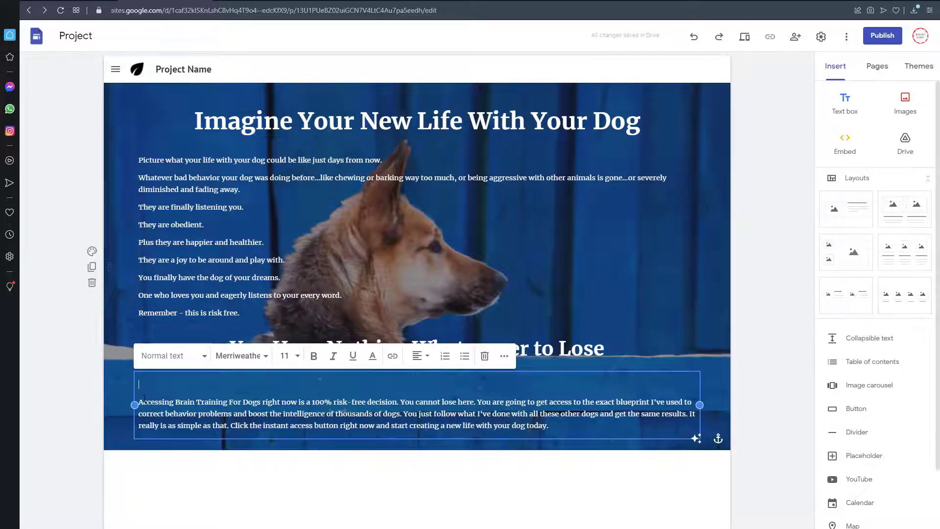
{"action": "left_click", "coordinate": [225, 484]}
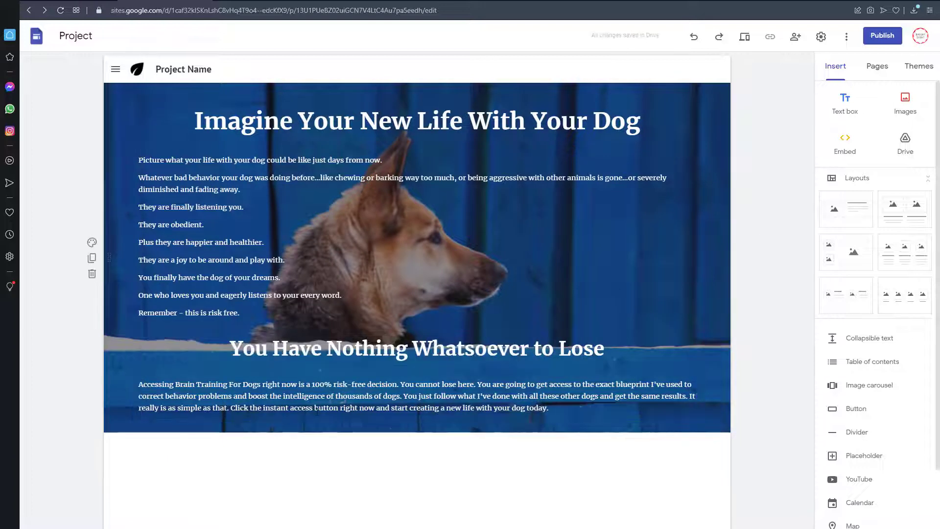
Step: Set the font size of the "Accessing Brain Training For Dogs" paragraph to 14
{"action": "left_click", "coordinate": [318, 411]}
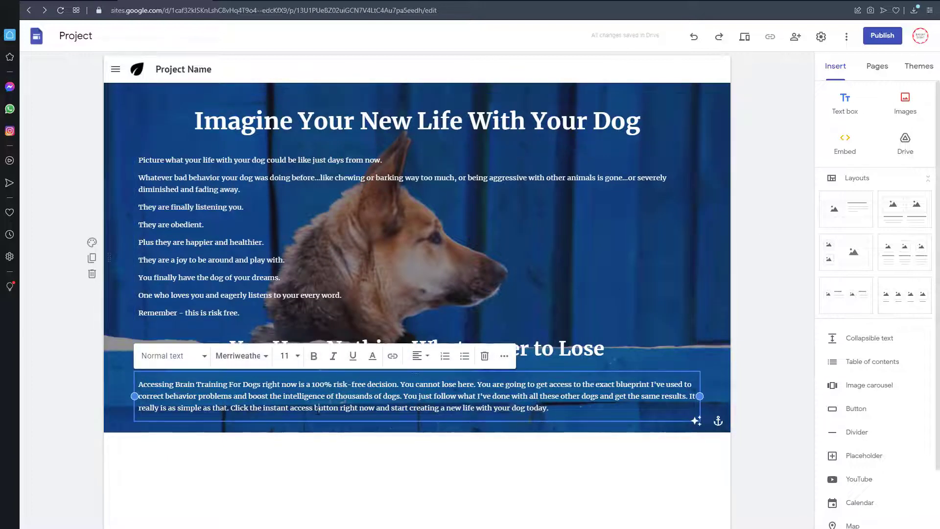
{"action": "left_click", "coordinate": [299, 361]}
{"action": "left_click", "coordinate": [352, 407]}
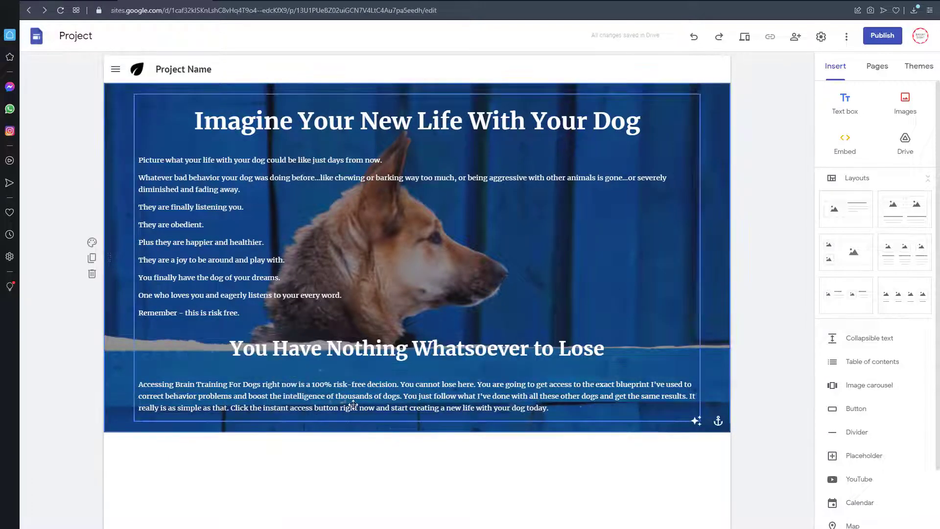
{"action": "left_click", "coordinate": [353, 403]}
{"action": "triple_click", "coordinate": [331, 390]}
{"action": "left_click", "coordinate": [298, 355]}
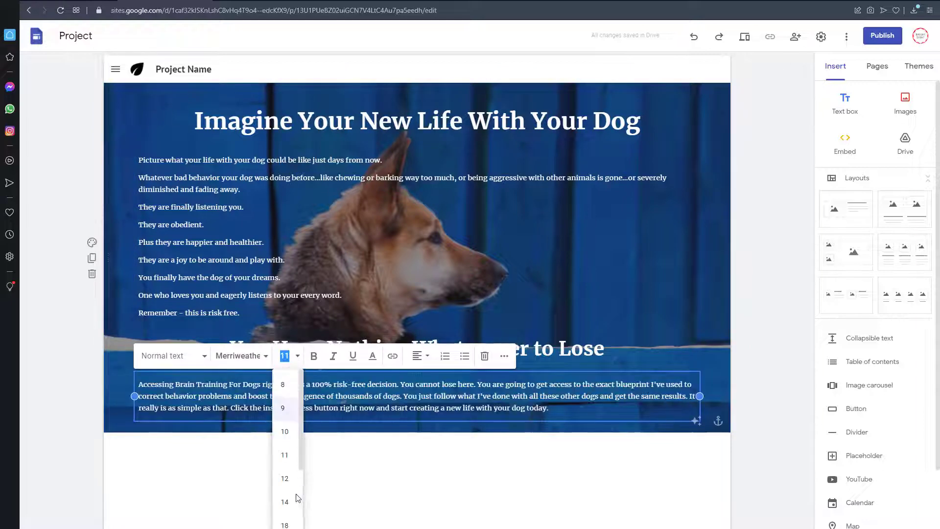
{"action": "left_click", "coordinate": [294, 500]}
{"action": "left_click", "coordinate": [449, 414]}
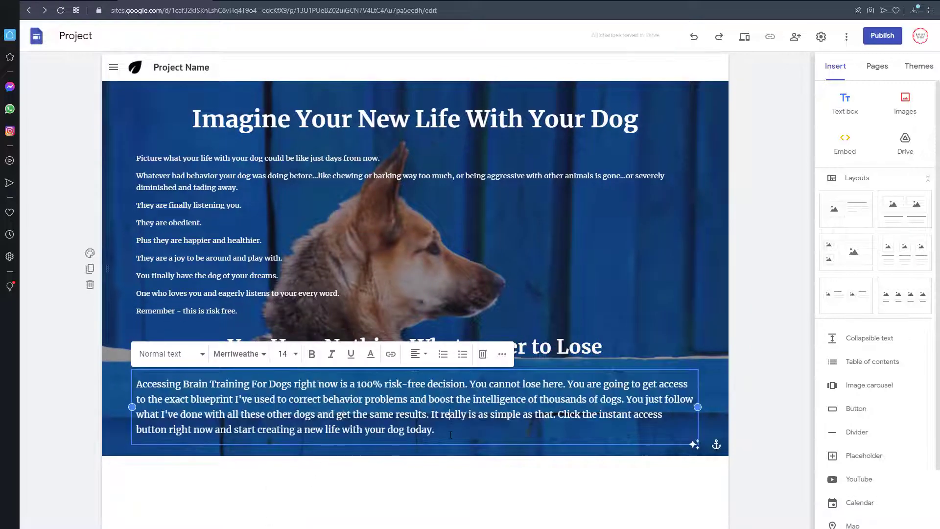
{"action": "left_click", "coordinate": [474, 466]}
Step: Set the font size of the "You Have Nothing Whatsoever to Lose" heading to 36
{"action": "left_click", "coordinate": [462, 343]}
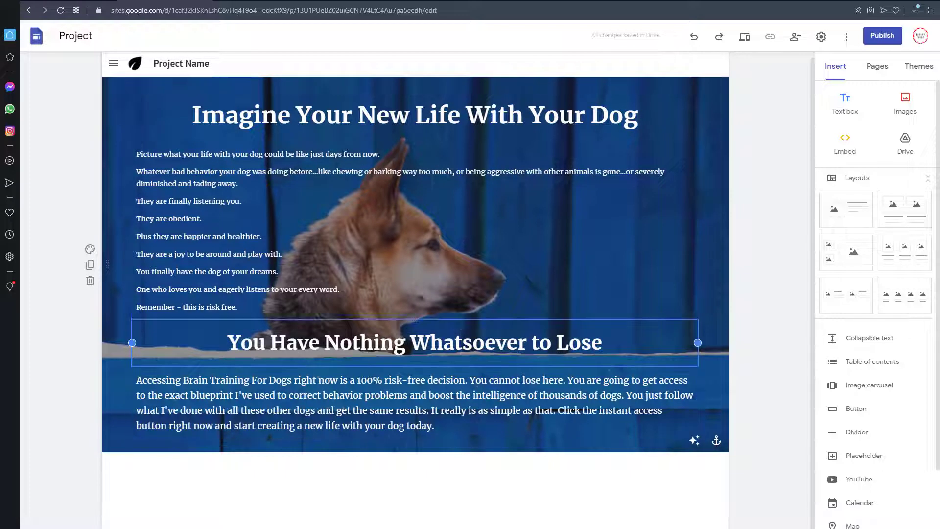
{"action": "left_click", "coordinate": [295, 304]}
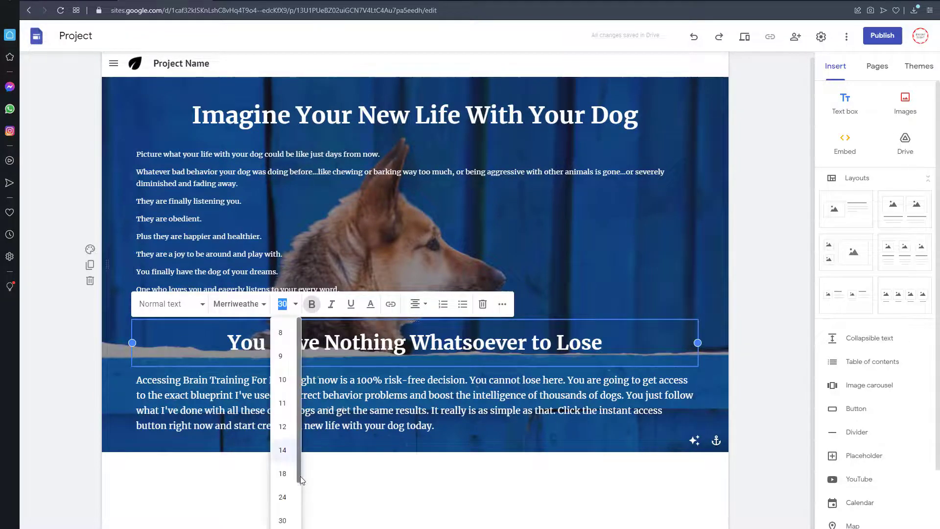
{"action": "left_click", "coordinate": [294, 304]}
{"action": "key", "text": "ctrl+a"}
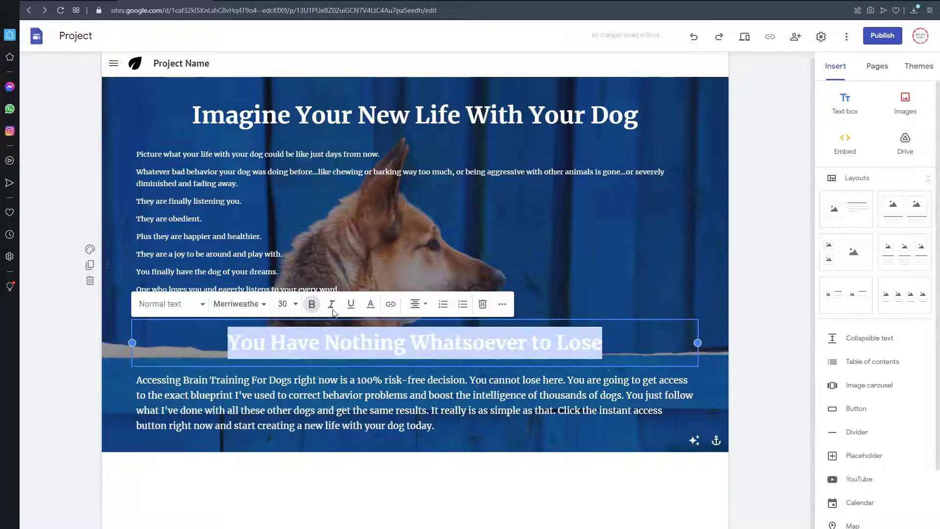
{"action": "left_click", "coordinate": [284, 304]}
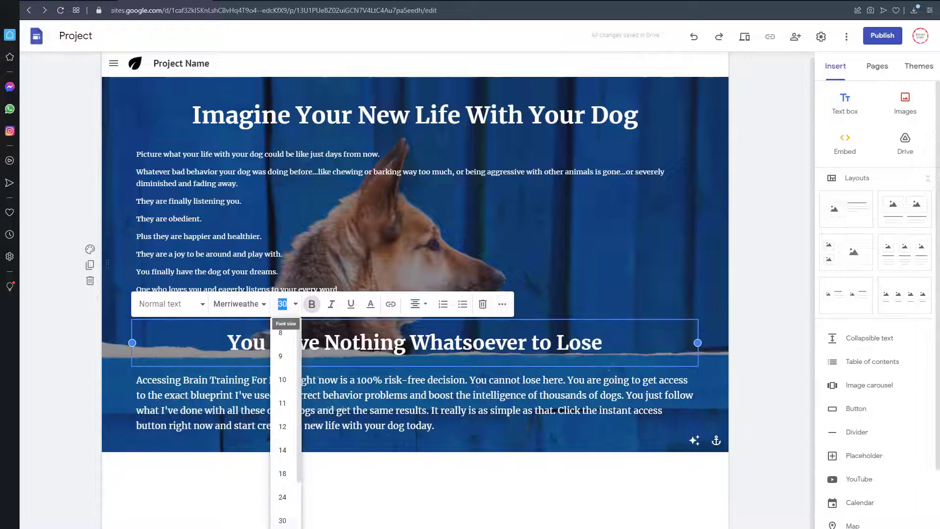
{"action": "type", "text": "36"}
{"action": "key", "text": "Return"}
{"action": "left_click", "coordinate": [346, 515]}
{"action": "scroll", "coordinate": [333, 351], "scroll_direction": "down", "scroll_amount": 1}
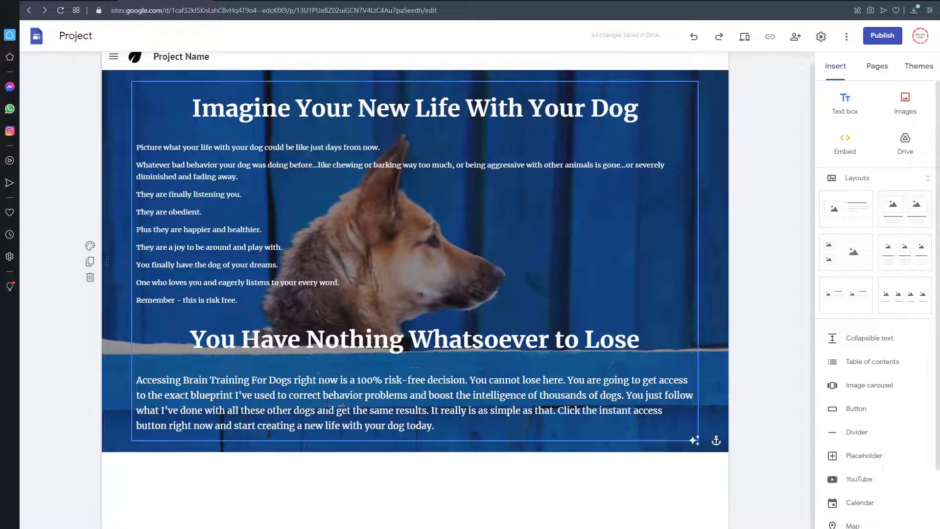
Step: Set the font size of the "Accessing Brain Training For Dogs" paragraph to 12
{"action": "left_click", "coordinate": [327, 410]}
{"action": "left_click", "coordinate": [288, 348]}
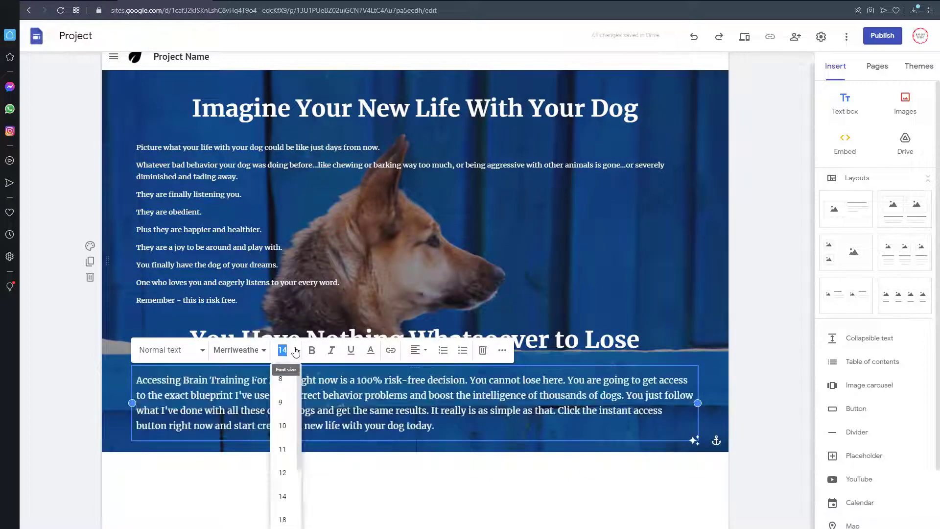
{"action": "left_click", "coordinate": [285, 473]}
{"action": "left_click", "coordinate": [329, 495]}
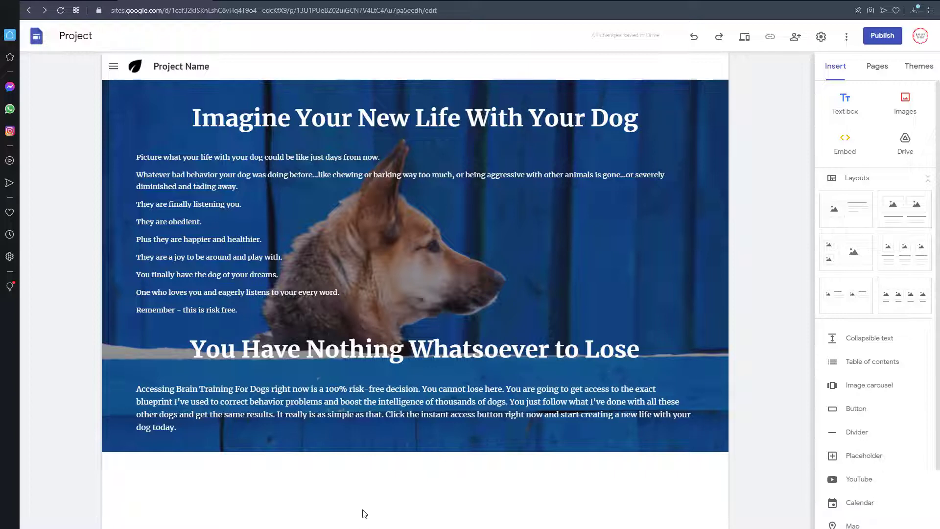
Step: Upload the btd-product-sm image from the Dogs folder on the Desktop as a new section below the dog image
{"action": "left_click", "coordinate": [904, 102]}
{"action": "left_click", "coordinate": [888, 135]}
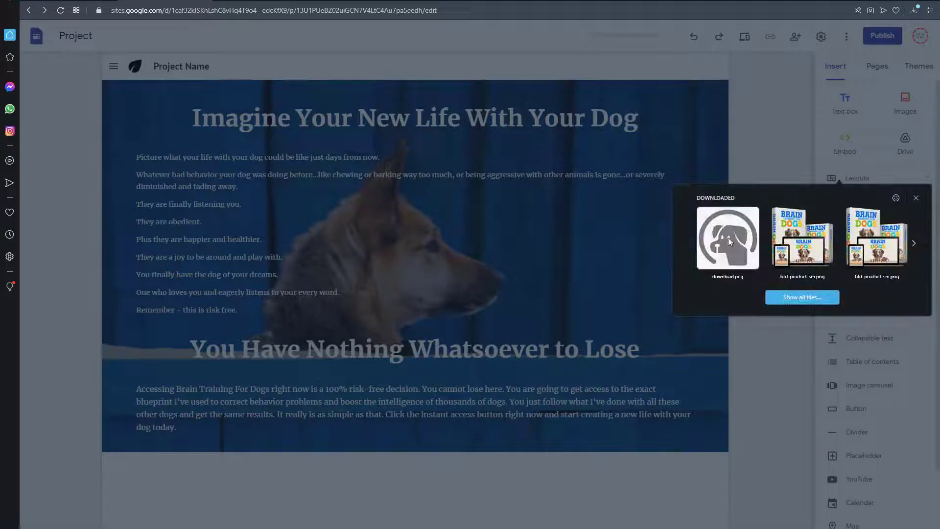
{"action": "left_click", "coordinate": [793, 296]}
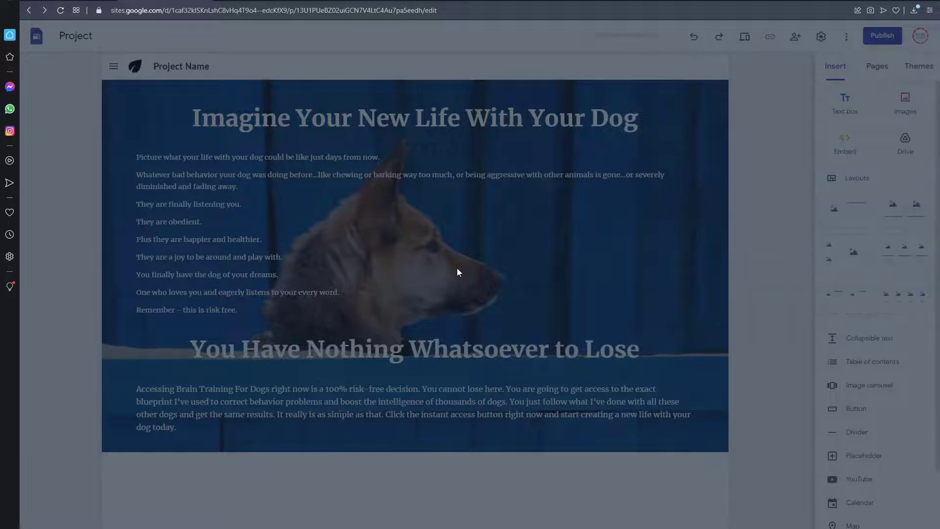
{"action": "scroll", "coordinate": [328, 110], "scroll_direction": "down", "scroll_amount": 1}
{"action": "scroll", "coordinate": [328, 110], "scroll_direction": "up", "scroll_amount": 1}
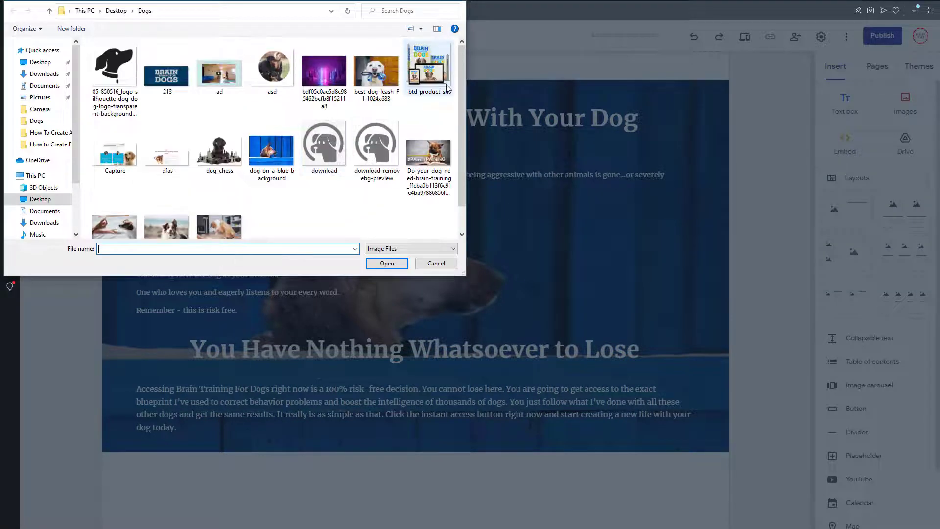
{"action": "double_click", "coordinate": [429, 72]}
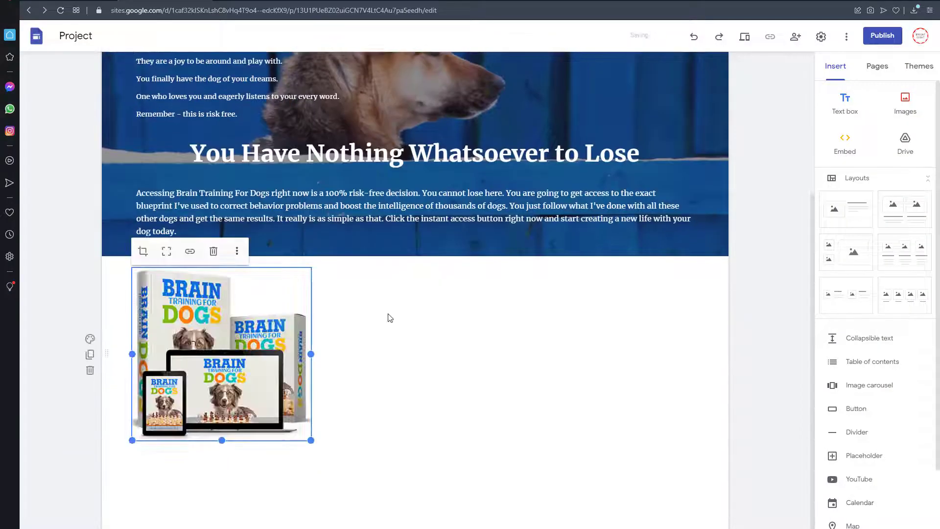
Step: Give the product image section the Emphasis 2 background and apply the Impression theme to the site
{"action": "left_click", "coordinate": [91, 340]}
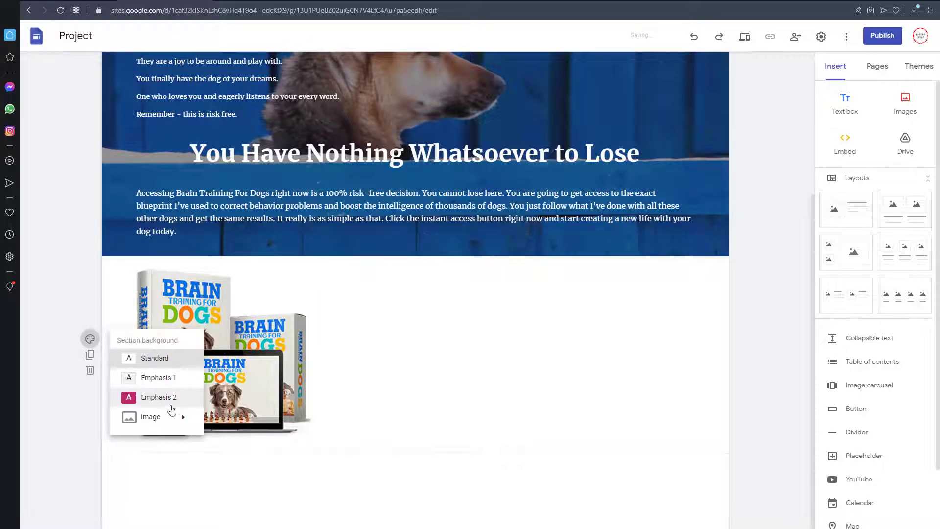
{"action": "left_click", "coordinate": [159, 397]}
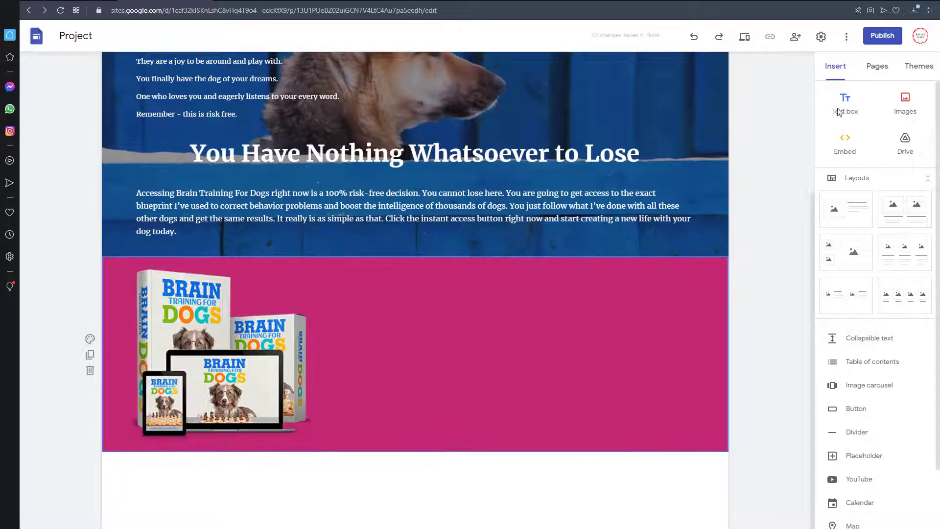
{"action": "left_click", "coordinate": [911, 69]}
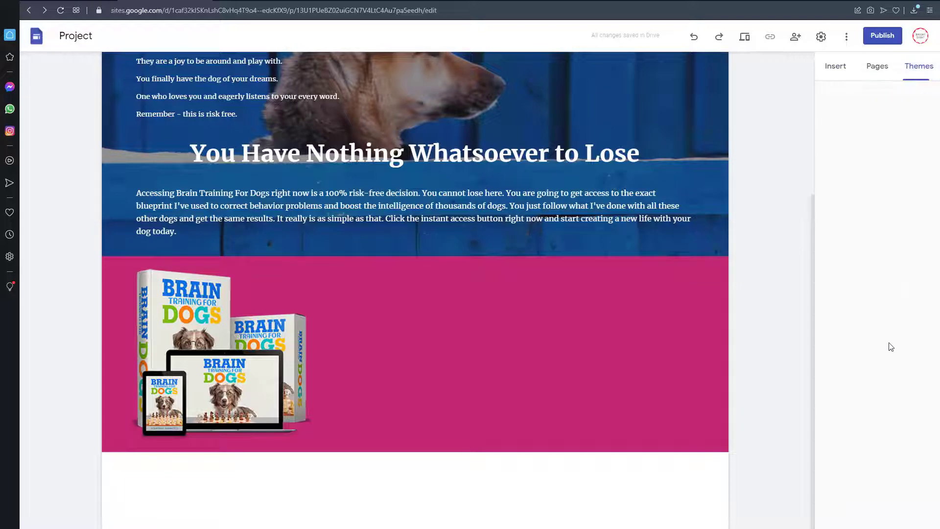
{"action": "left_click", "coordinate": [894, 432]}
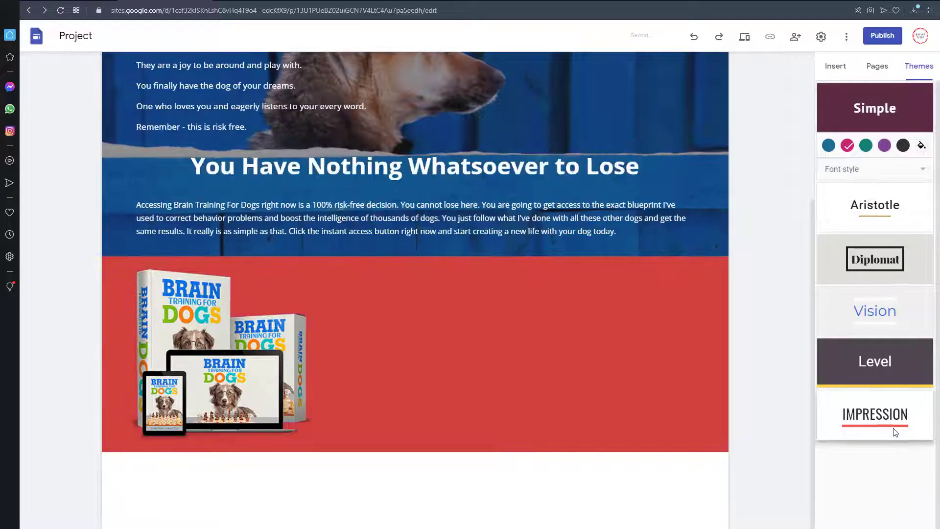
Step: Set the Impression theme's custom color to the bright blue #004fff
{"action": "left_click", "coordinate": [920, 405]}
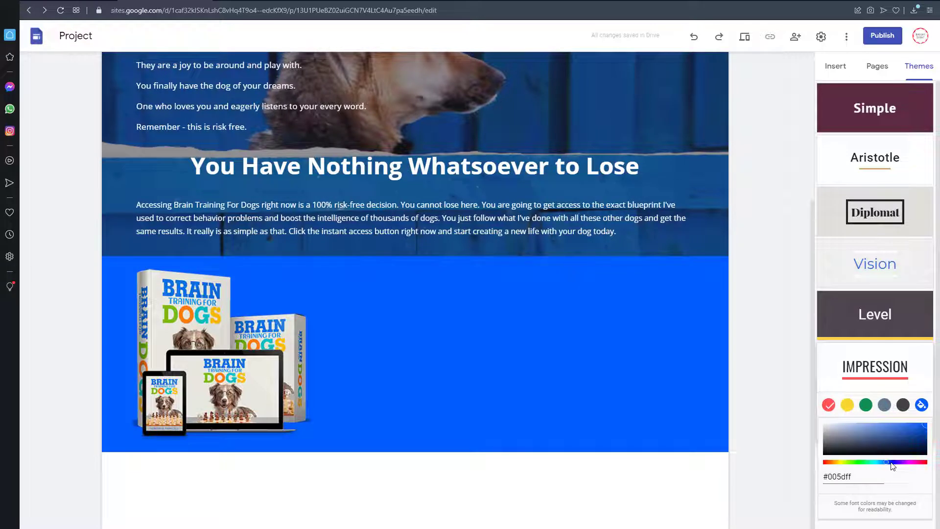
{"action": "left_click", "coordinate": [890, 462]}
{"action": "left_click", "coordinate": [888, 462]}
{"action": "left_click", "coordinate": [885, 462]}
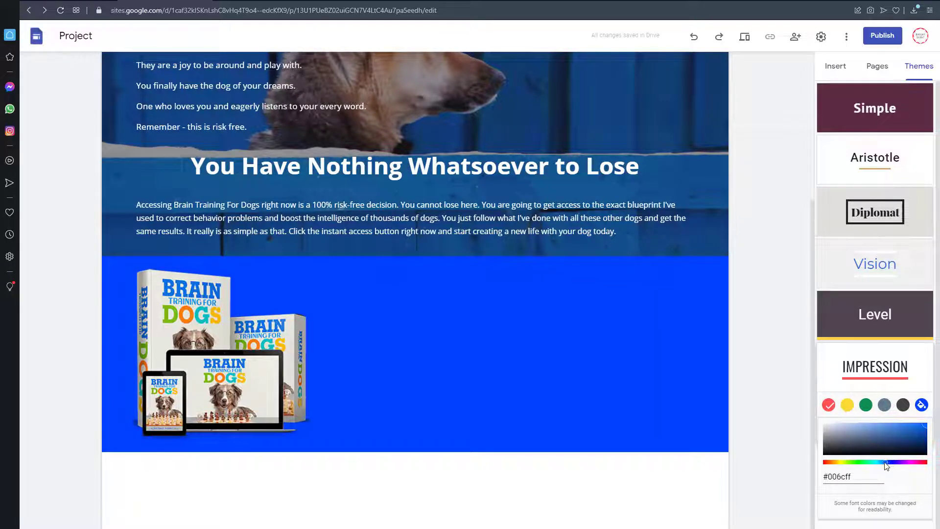
{"action": "left_click", "coordinate": [882, 462]}
{"action": "left_click", "coordinate": [888, 462]}
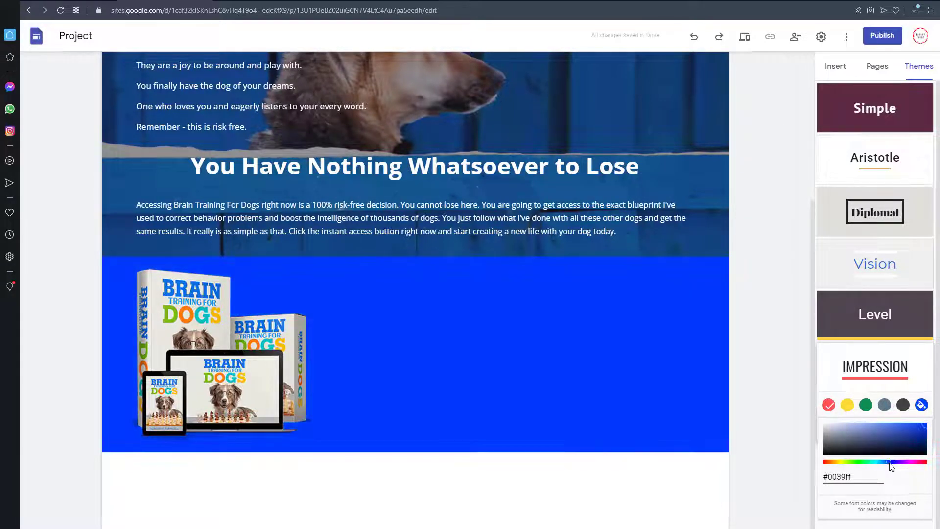
{"action": "left_click", "coordinate": [887, 462]}
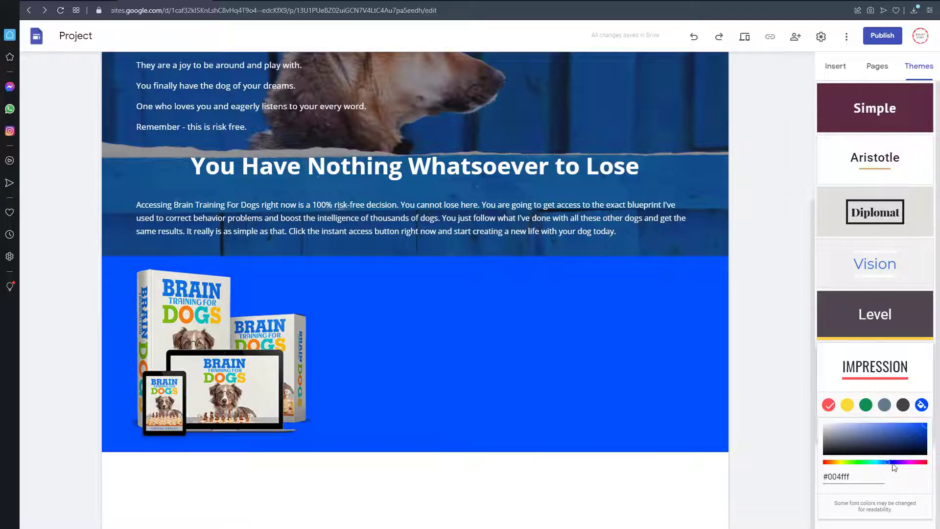
{"action": "left_click", "coordinate": [797, 432]}
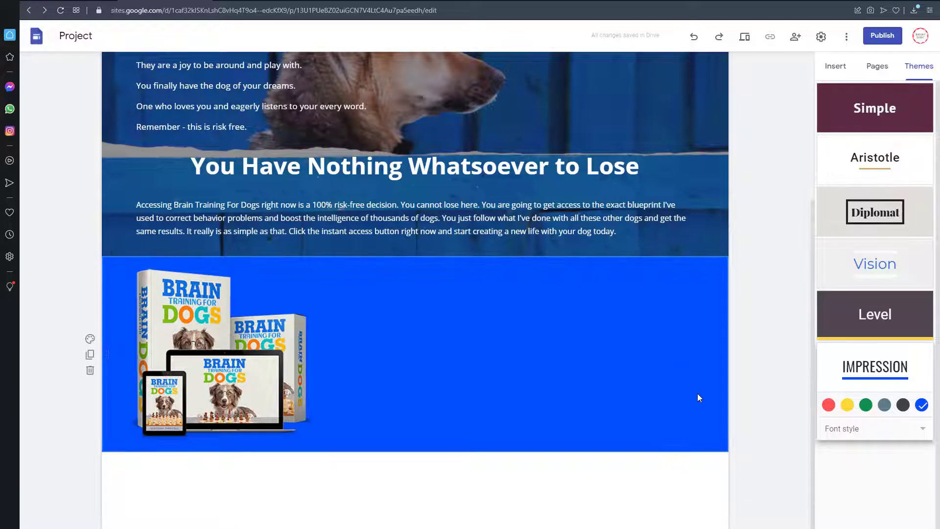
Step: Add a new text box and fill it with "INSTANT ACCESS" taken from Notepad, keeping the original line in Notepad
{"action": "left_click", "coordinate": [834, 67]}
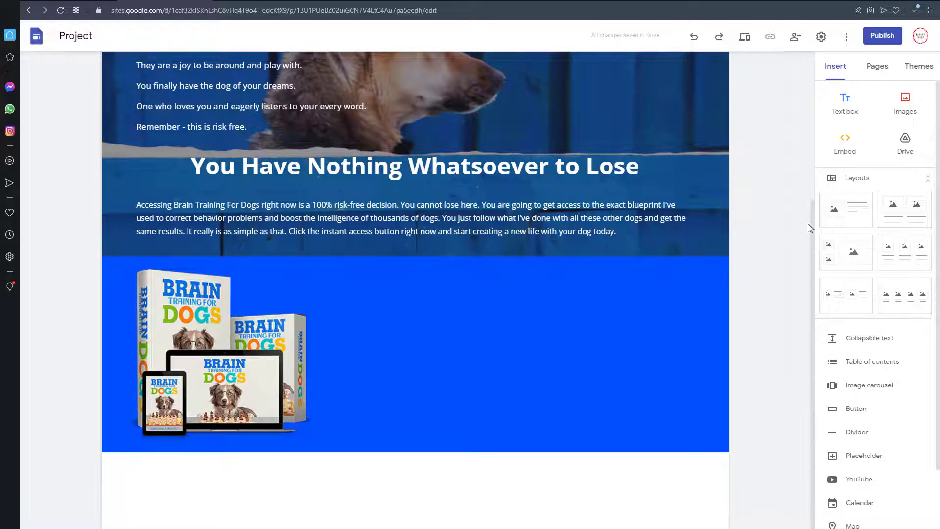
{"action": "left_click", "coordinate": [848, 115]}
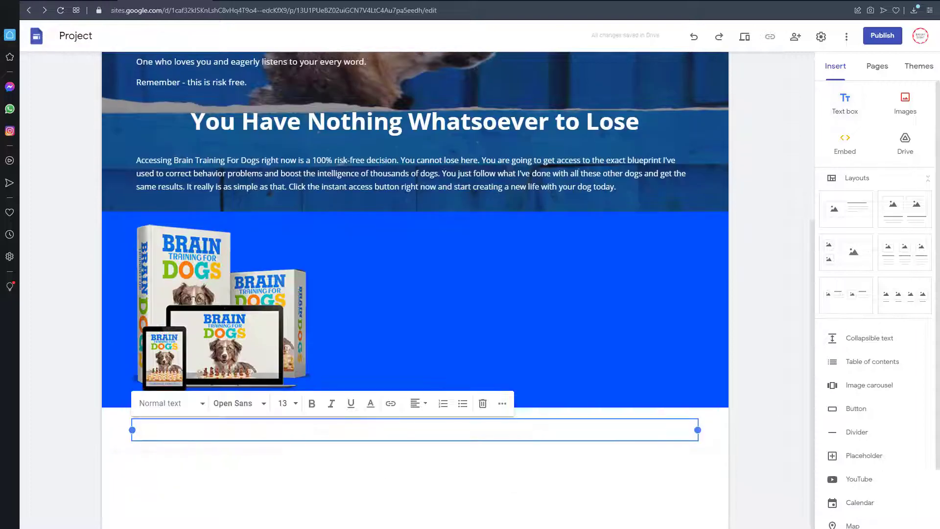
{"action": "key", "text": "alt+Tab"}
{"action": "left_click_drag", "start_coordinate": [285, 214], "coordinate": [234, 214]}
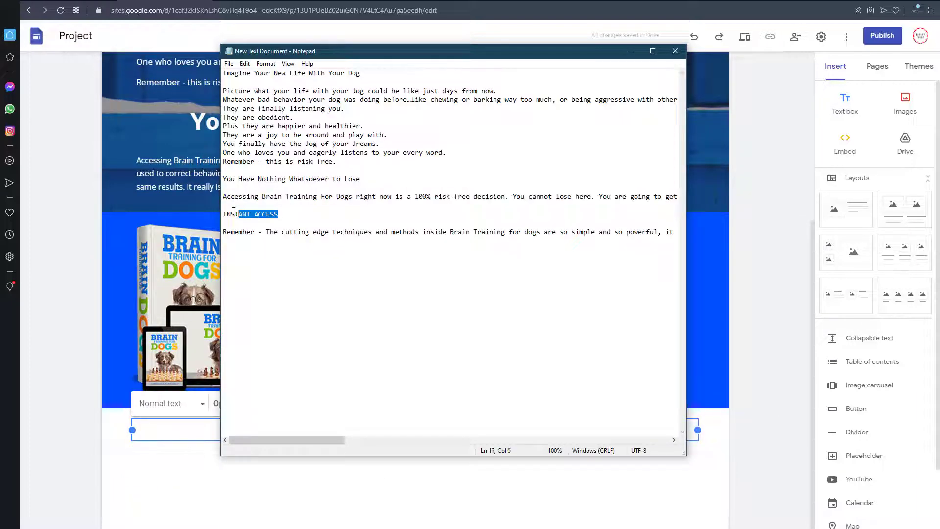
{"action": "key", "text": "ctrl+x"}
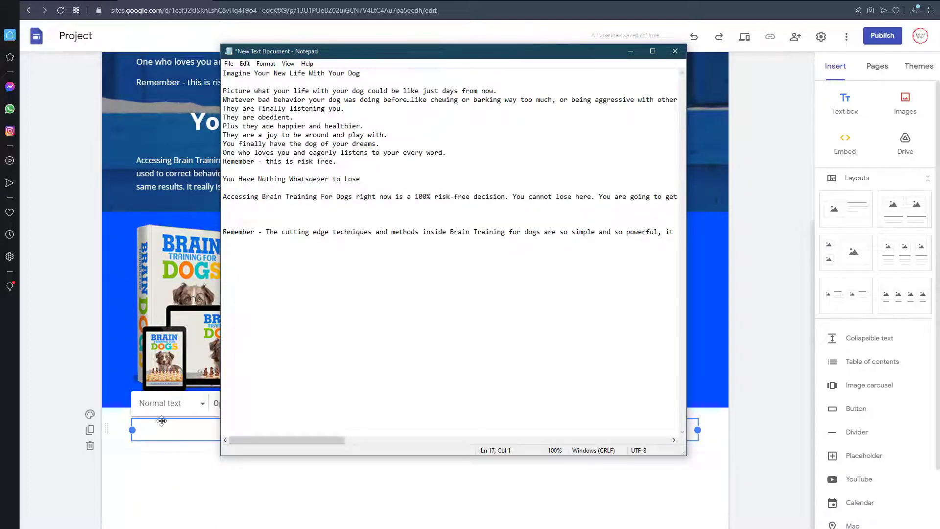
{"action": "key", "text": "ctrl+z"}
{"action": "left_click", "coordinate": [175, 431]}
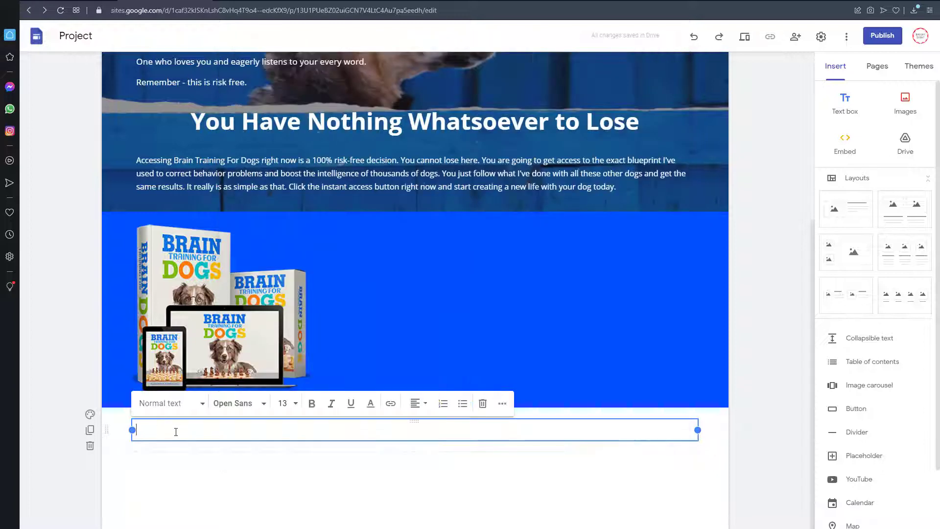
{"action": "key", "text": "ctrl+v"}
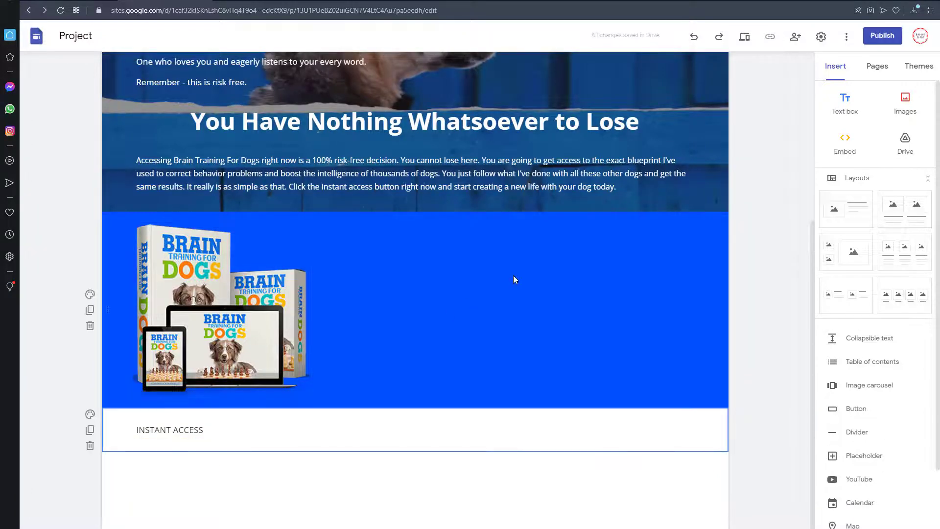
Step: Move the "INSTANT ACCESS" text box into the blue section beside the product image
{"action": "left_click", "coordinate": [192, 429]}
{"action": "left_click_drag", "start_coordinate": [195, 435], "coordinate": [501, 280]}
{"action": "left_click_drag", "start_coordinate": [375, 286], "coordinate": [600, 295]}
Step: Make the "INSTANT ACCESS" text in the blue section bold and set its font size to 60
{"action": "left_click", "coordinate": [576, 280]}
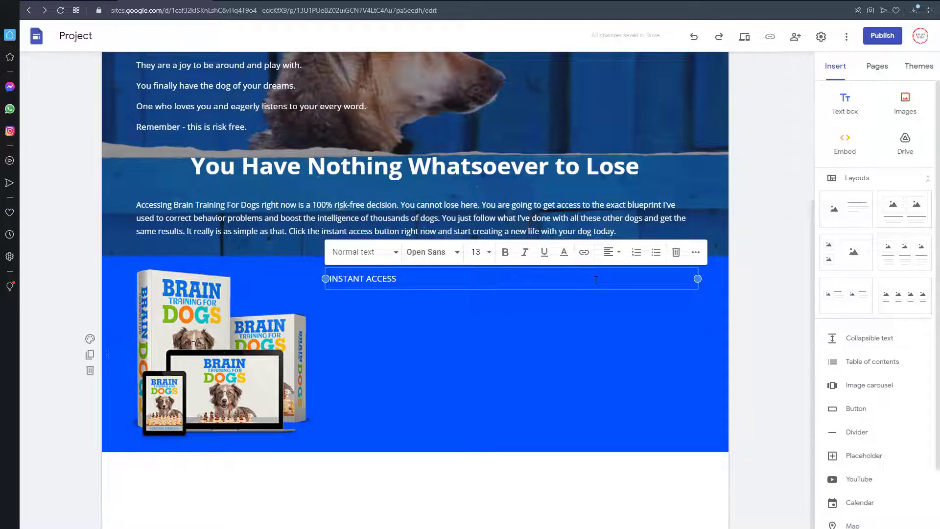
{"action": "key", "text": "ctrl+a"}
{"action": "left_click", "coordinate": [504, 252]}
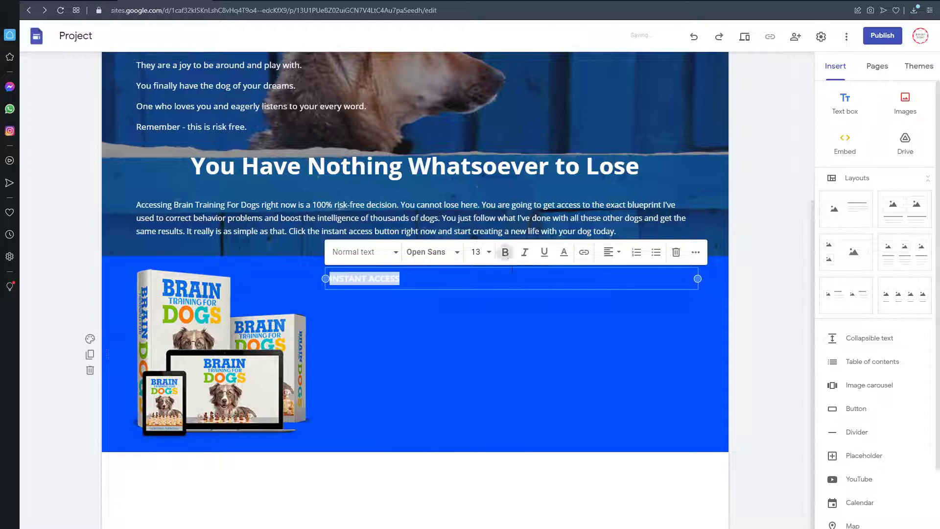
{"action": "left_click", "coordinate": [489, 261]}
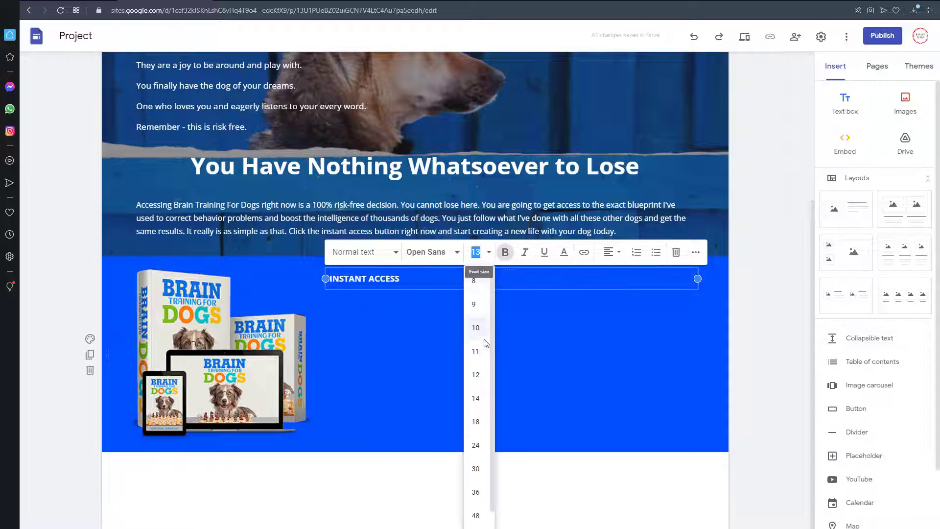
{"action": "left_click", "coordinate": [479, 514]}
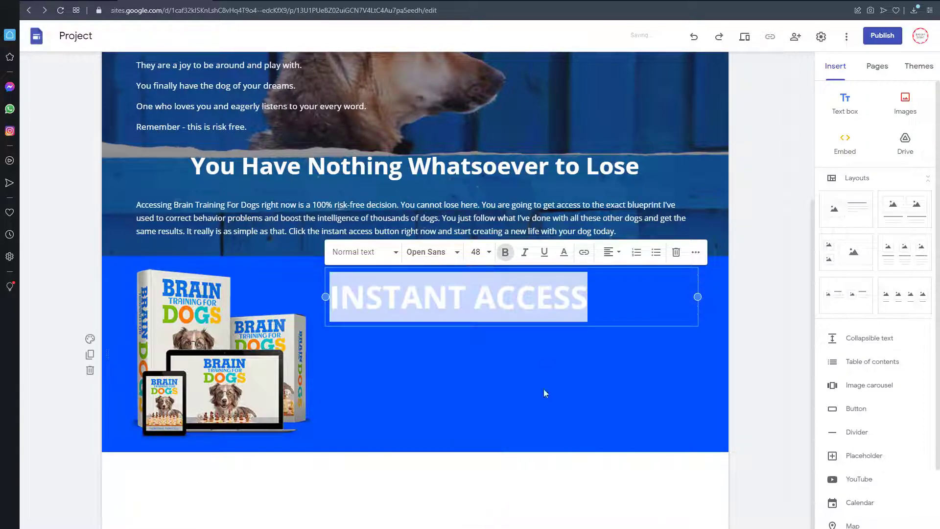
{"action": "left_click", "coordinate": [506, 252]}
{"action": "left_click", "coordinate": [506, 252]}
{"action": "left_click", "coordinate": [482, 251]}
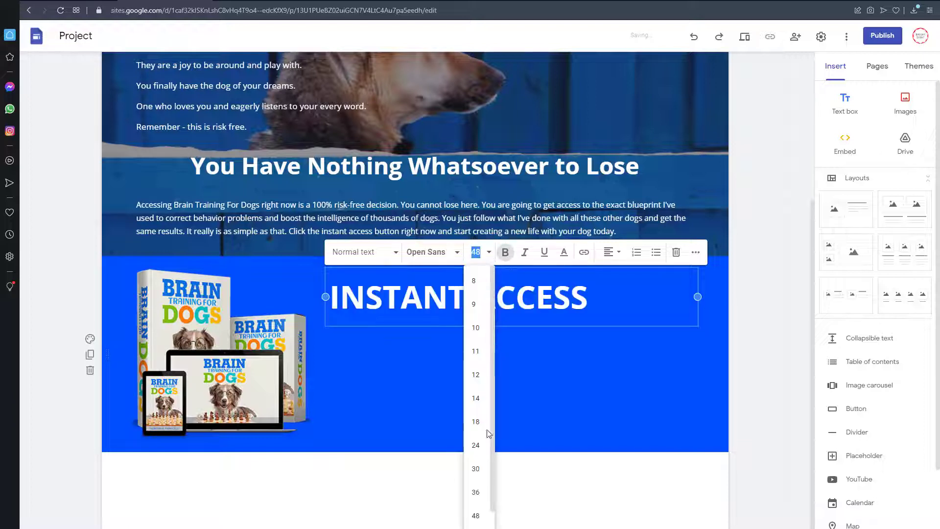
{"action": "left_click", "coordinate": [478, 519]}
{"action": "left_click", "coordinate": [519, 373]}
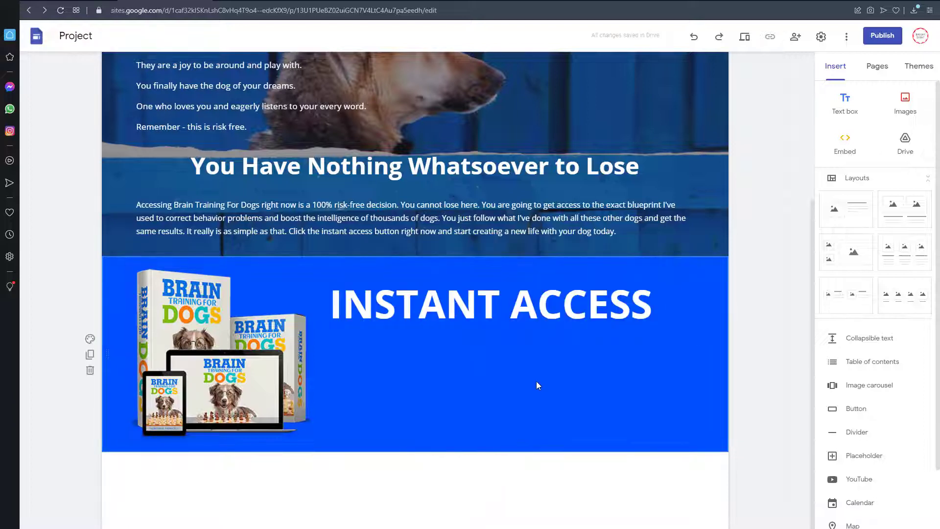
Step: Center-align the "INSTANT ACCESS" text within its text box
{"action": "left_click", "coordinate": [510, 303]}
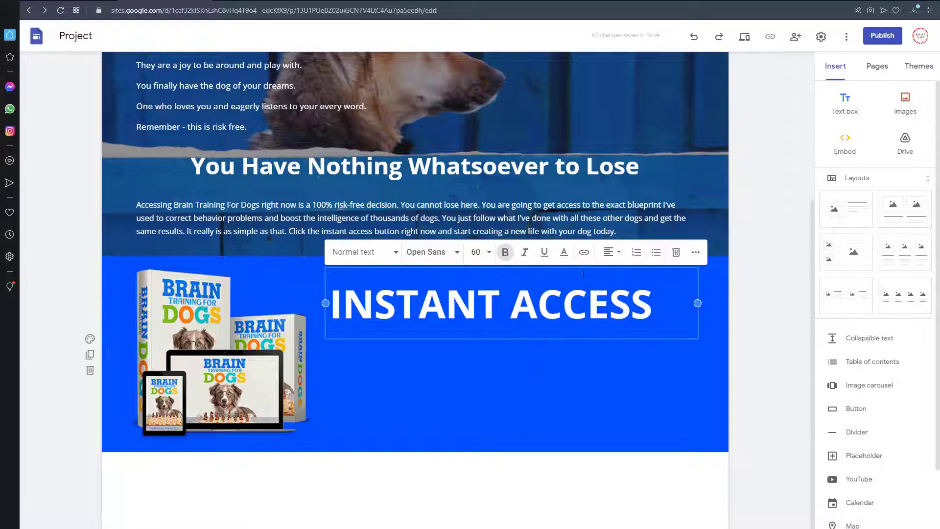
{"action": "left_click", "coordinate": [610, 252]}
{"action": "left_click", "coordinate": [609, 279]}
{"action": "left_click", "coordinate": [589, 399]}
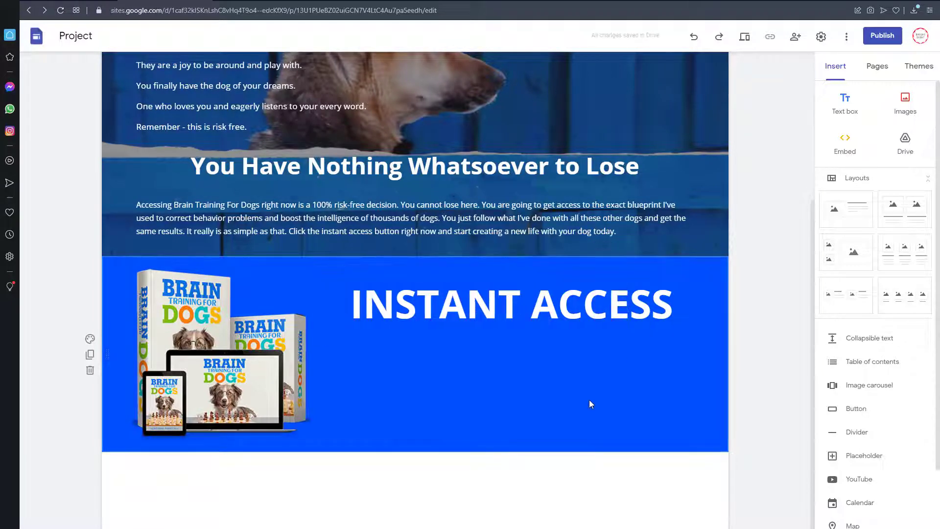
Step: Add a new text box with the "Remember - The cutting edge techniques" paragraph copied from Notepad, without the trailing blank line
{"action": "left_click", "coordinate": [857, 106]}
{"action": "key", "text": "alt+Tab"}
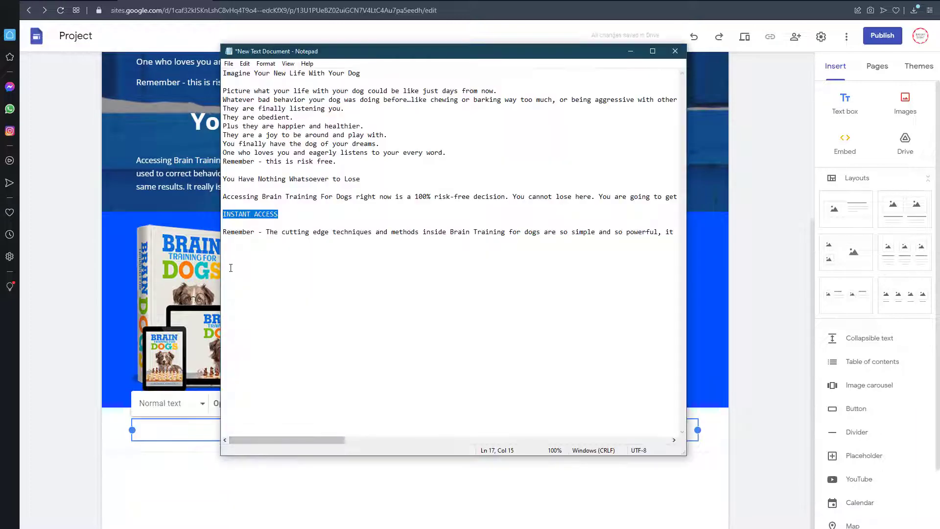
{"action": "left_click_drag", "start_coordinate": [224, 232], "coordinate": [258, 272]}
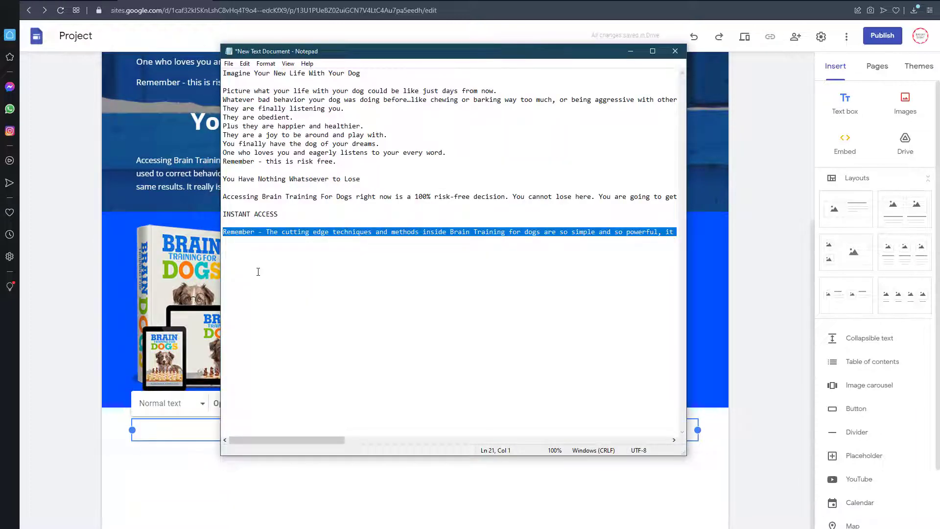
{"action": "key", "text": "ctrl+c"}
{"action": "left_click", "coordinate": [172, 430]}
{"action": "key", "text": "ctrl+v"}
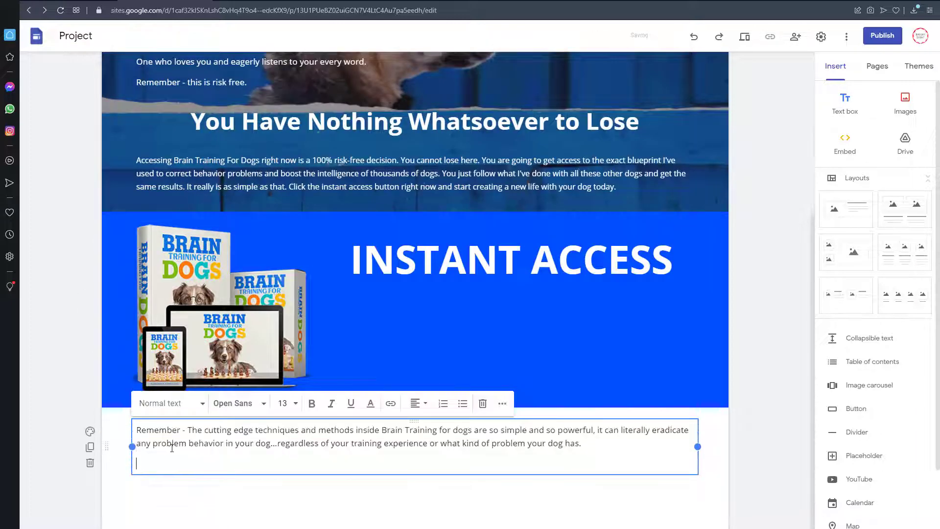
{"action": "key", "text": "BackSpace"}
{"action": "left_click", "coordinate": [230, 487]}
Step: Move the "Remember" paragraph text box into the blue section below "INSTANT ACCESS"
{"action": "left_click_drag", "start_coordinate": [281, 450], "coordinate": [504, 357]}
{"action": "left_click", "coordinate": [406, 385]}
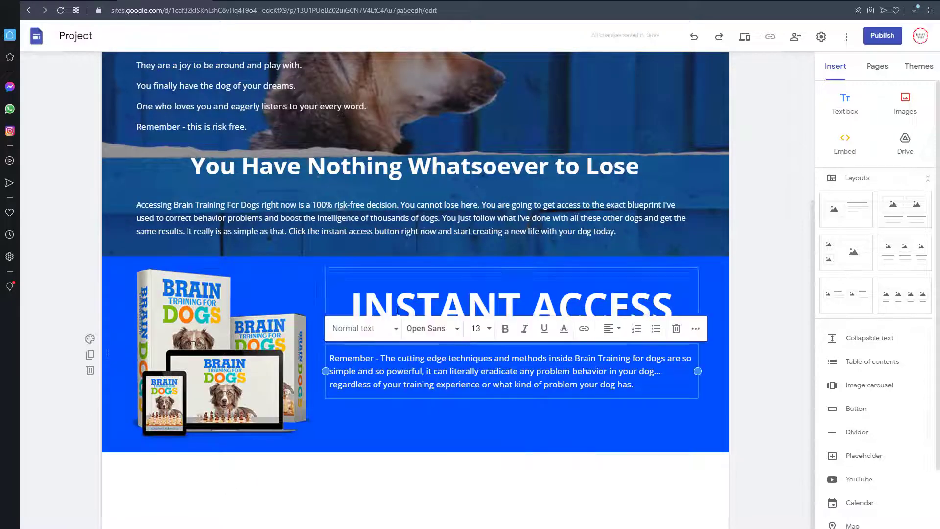
{"action": "left_click", "coordinate": [394, 305]}
{"action": "left_click", "coordinate": [406, 408]}
Step: Try font size 18 on the "Remember" paragraph in the blue section
{"action": "left_click", "coordinate": [398, 384]}
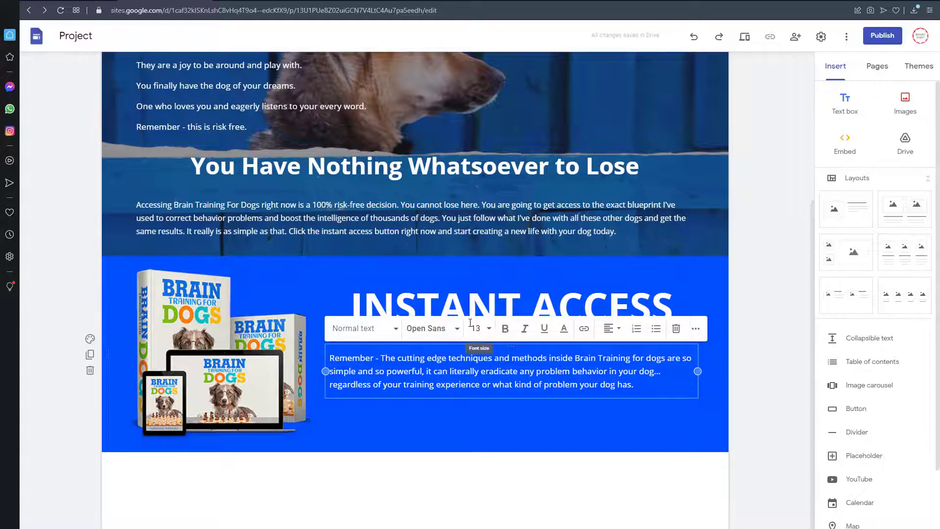
{"action": "key", "text": "ctrl+a"}
{"action": "left_click", "coordinate": [489, 328]}
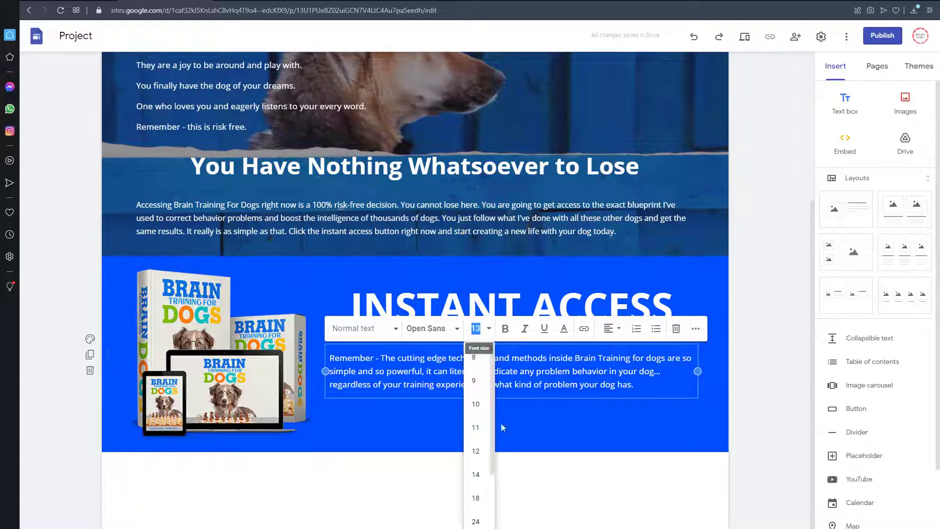
{"action": "left_click", "coordinate": [482, 501]}
{"action": "left_click", "coordinate": [502, 492]}
Step: Set the font size of the whole "Remember" paragraph to 14
{"action": "left_click", "coordinate": [621, 398]}
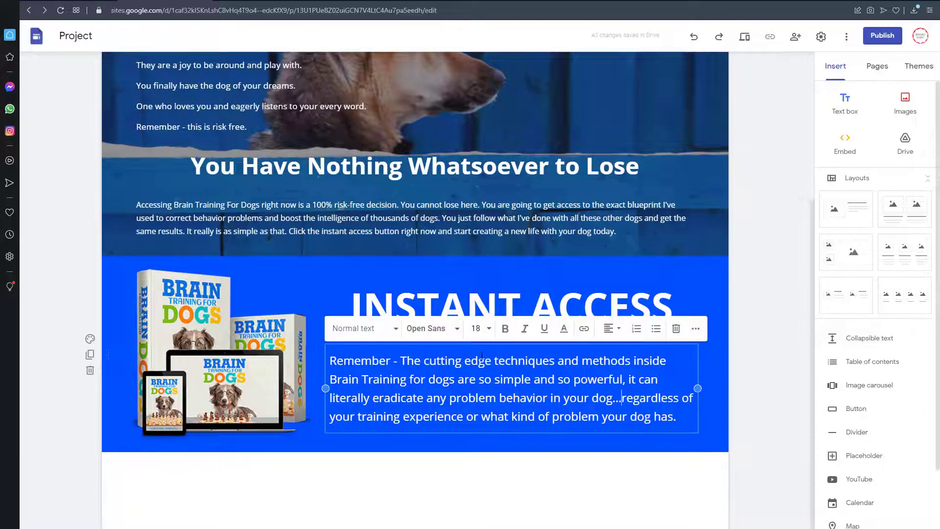
{"action": "key", "text": "ctrl+a"}
{"action": "left_click", "coordinate": [476, 329]}
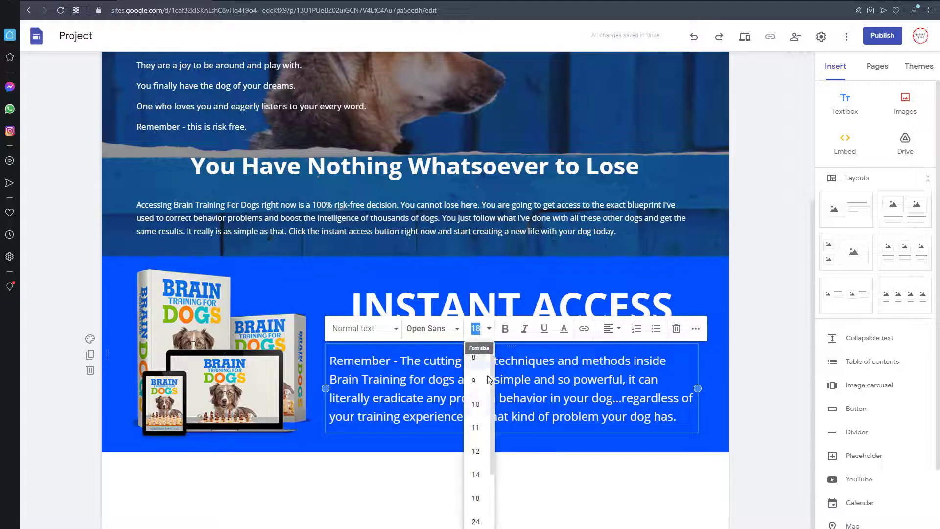
{"action": "left_click", "coordinate": [475, 475]}
{"action": "left_click", "coordinate": [495, 492]}
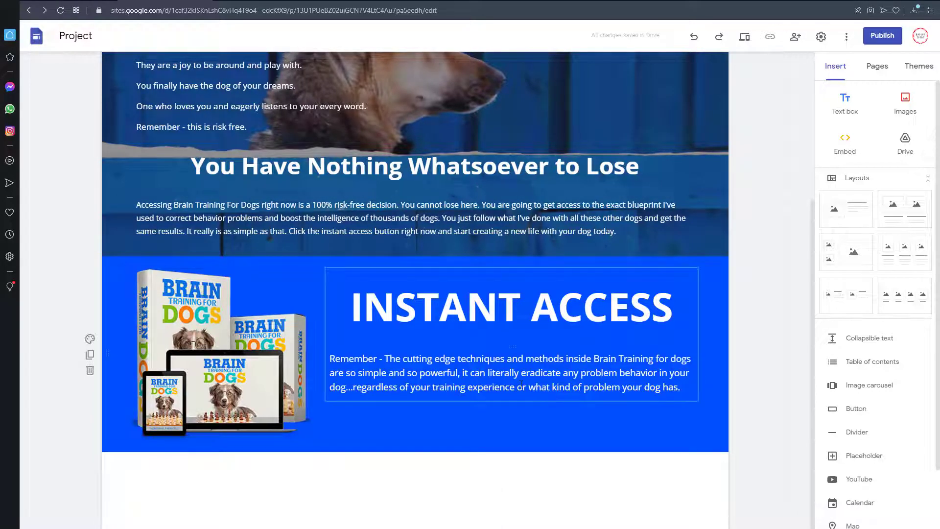
{"action": "left_click", "coordinate": [559, 308]}
{"action": "left_click", "coordinate": [547, 427]}
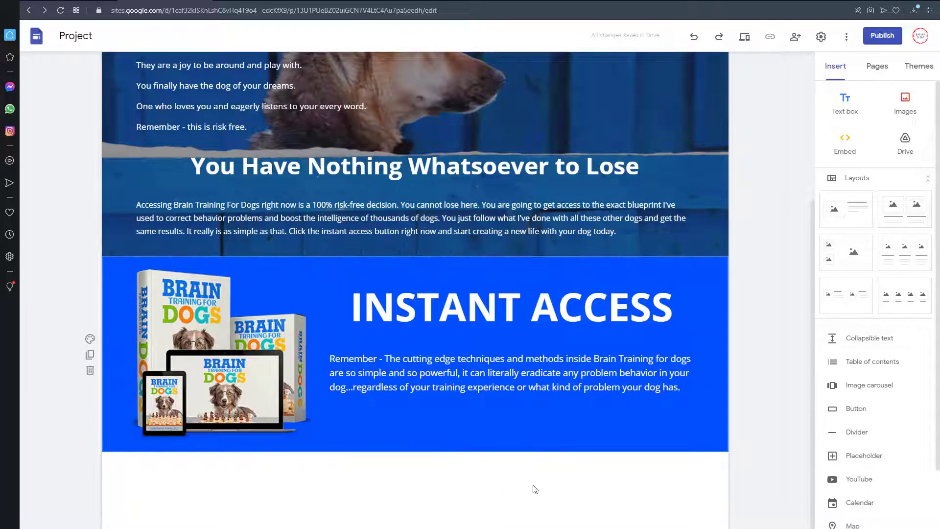
Step: Open the site's brand image settings from the header logo and remove the current leaf logo
{"action": "scroll", "coordinate": [548, 495], "scroll_direction": "up", "scroll_amount": 2}
{"action": "scroll", "coordinate": [532, 413], "scroll_direction": "down", "scroll_amount": 1}
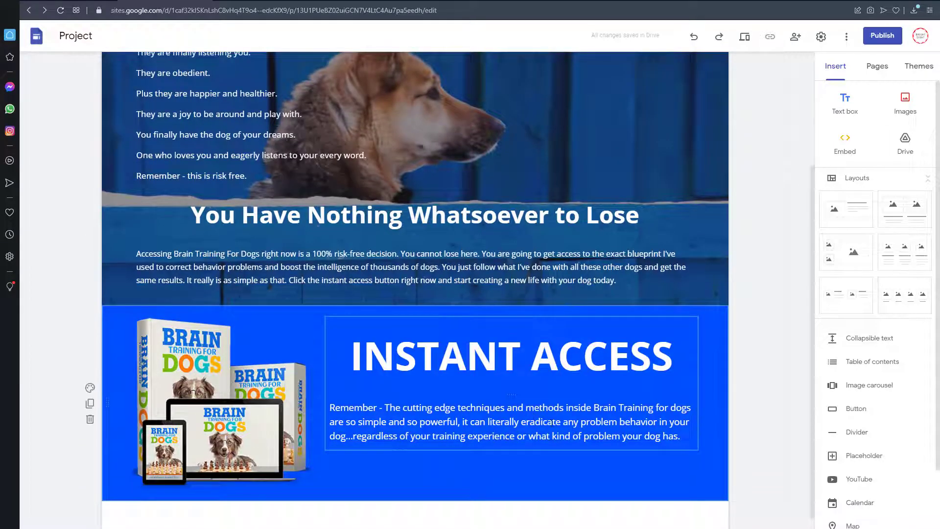
{"action": "scroll", "coordinate": [404, 429], "scroll_direction": "down", "scroll_amount": 1}
{"action": "scroll", "coordinate": [404, 429], "scroll_direction": "up", "scroll_amount": 4}
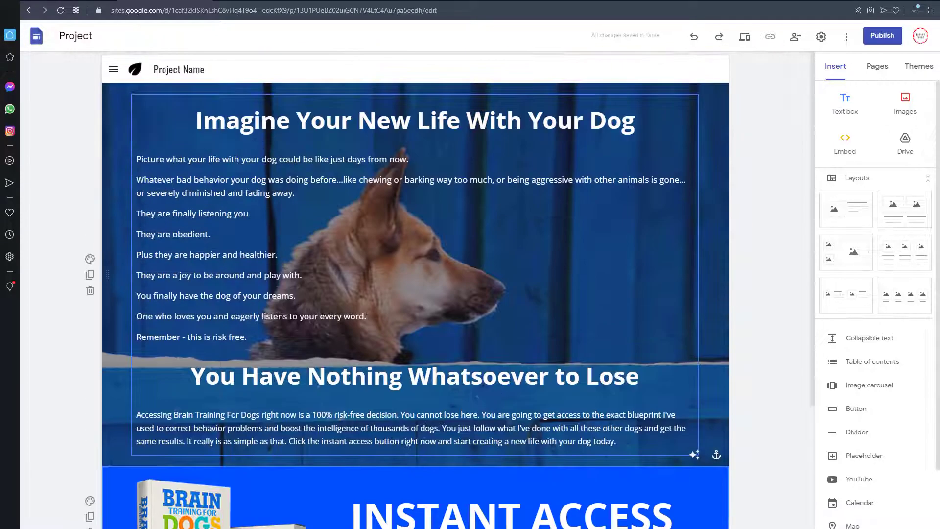
{"action": "left_click", "coordinate": [137, 95]}
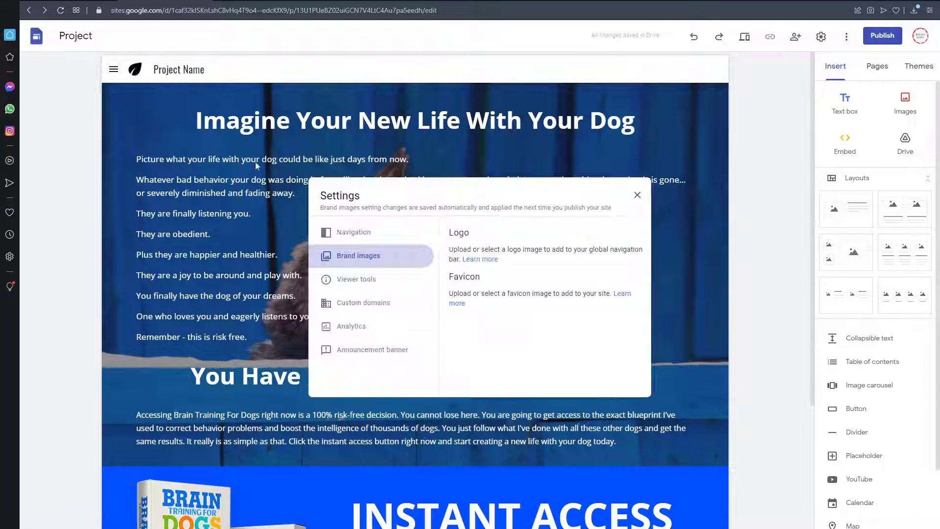
{"action": "left_click", "coordinate": [629, 280]}
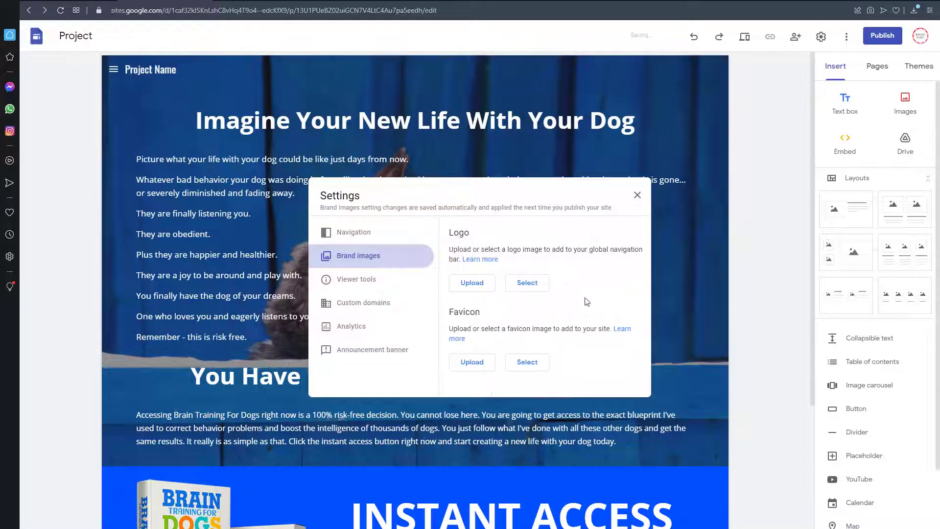
Step: Try the dog image with the white background as the site logo, then remove it
{"action": "left_click", "coordinate": [471, 282]}
{"action": "left_click", "coordinate": [714, 262]}
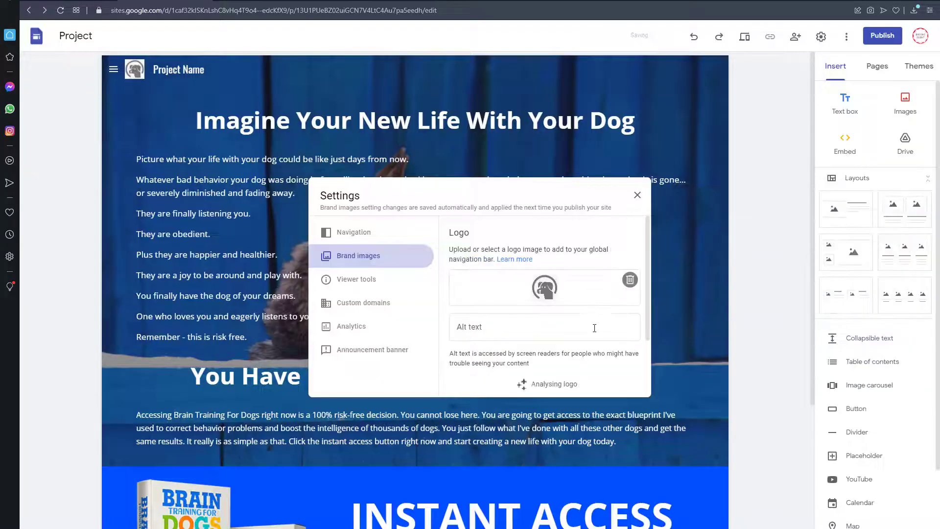
{"action": "left_click", "coordinate": [629, 280]}
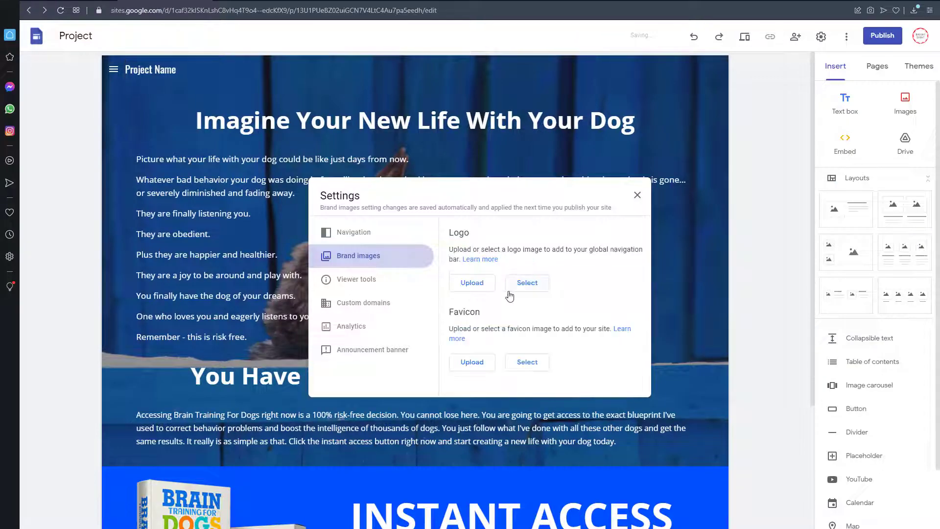
Step: Upload download-removebg-preview from the Dogs folder as the site logo and rename the site in the header to "Dog Brain Training"
{"action": "left_click", "coordinate": [465, 284]}
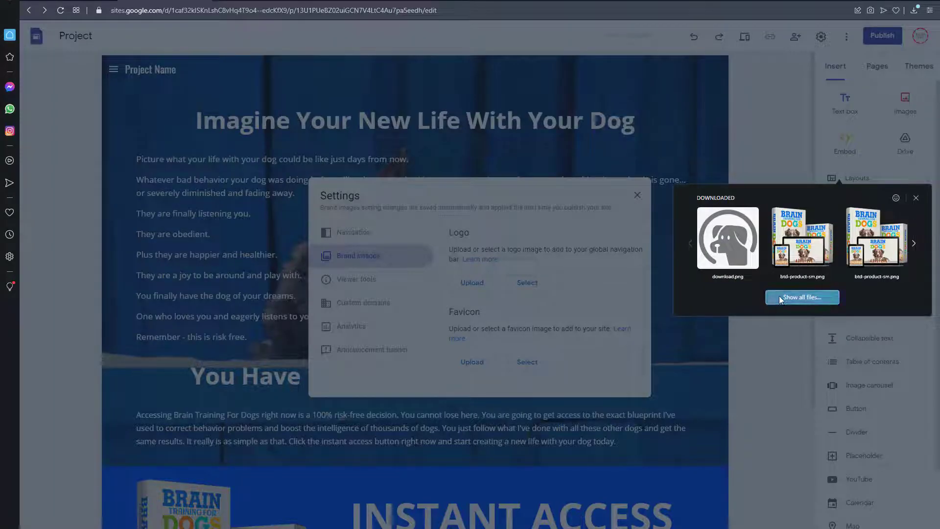
{"action": "left_click", "coordinate": [780, 296]}
{"action": "double_click", "coordinate": [380, 171]}
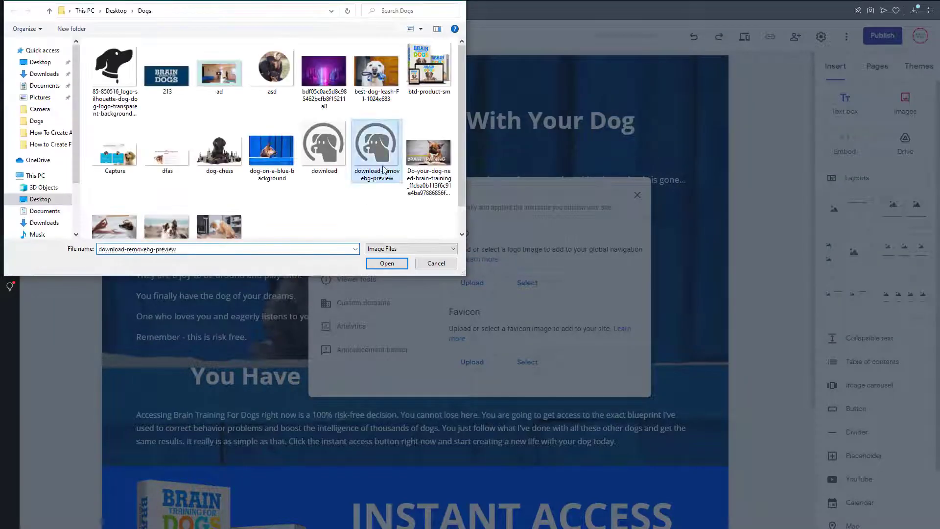
{"action": "left_click", "coordinate": [637, 196]}
{"action": "left_click_drag", "start_coordinate": [154, 69], "coordinate": [168, 70]}
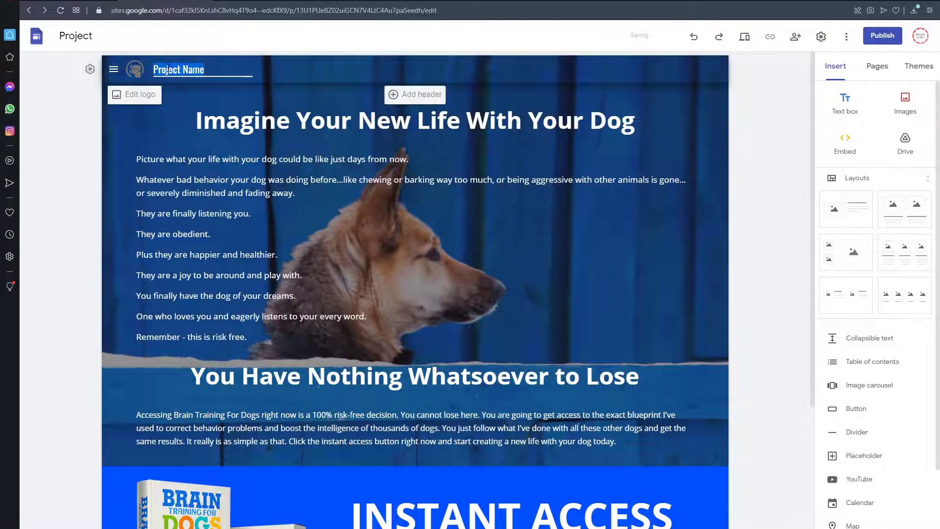
{"action": "type", "text": "Dog Brain Training"}
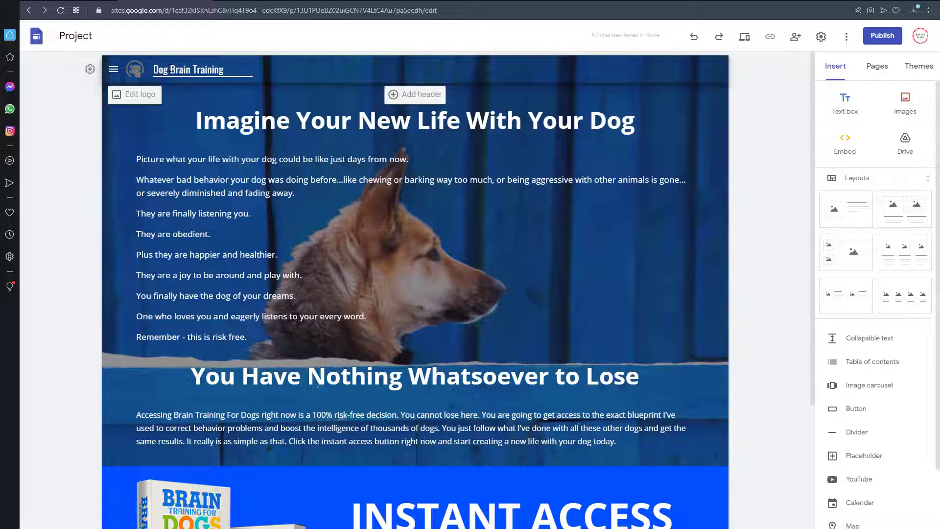
Step: Select the product image, generate and copy a HopLink for Brain Training For Dogs in ClickBank, and return to the Google Sites editor
{"action": "scroll", "coordinate": [233, 380], "scroll_direction": "down", "scroll_amount": 1}
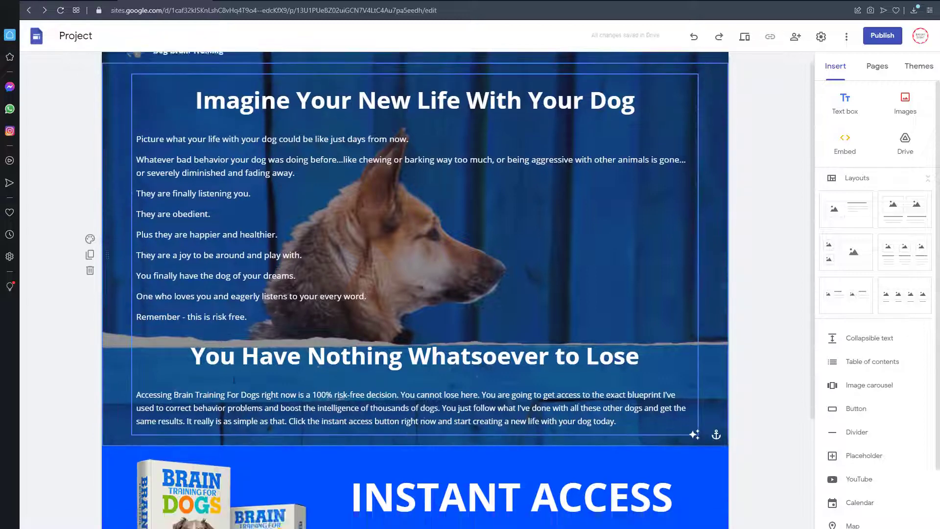
{"action": "scroll", "coordinate": [234, 379], "scroll_direction": "down", "scroll_amount": 4}
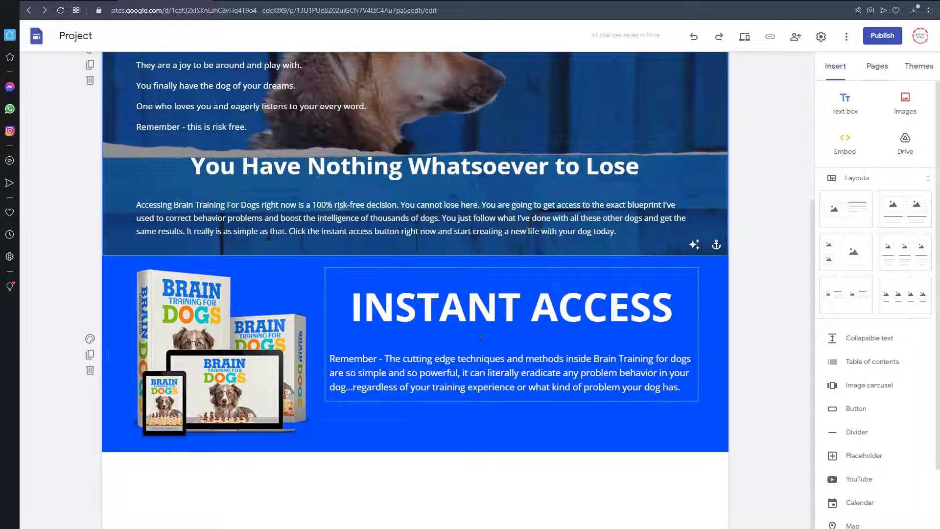
{"action": "left_click", "coordinate": [299, 333]}
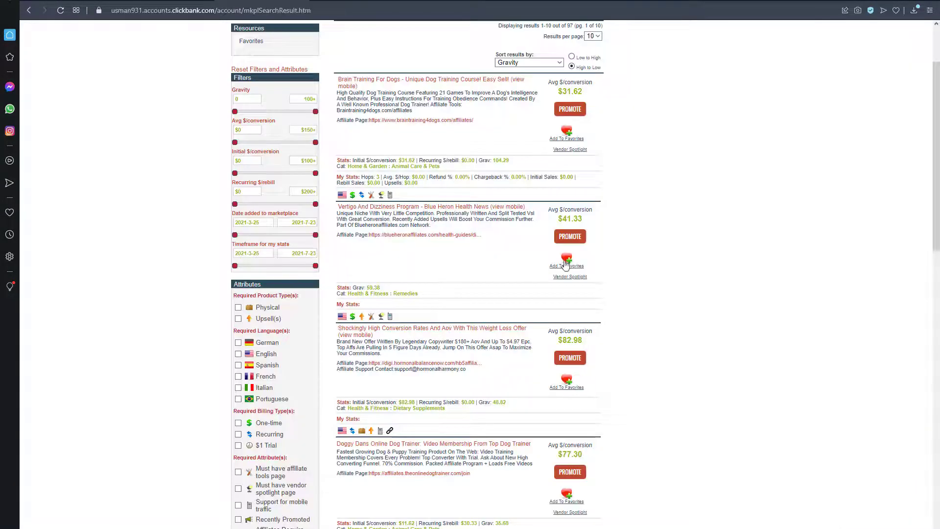
{"action": "scroll", "coordinate": [568, 264], "scroll_direction": "up", "scroll_amount": 3}
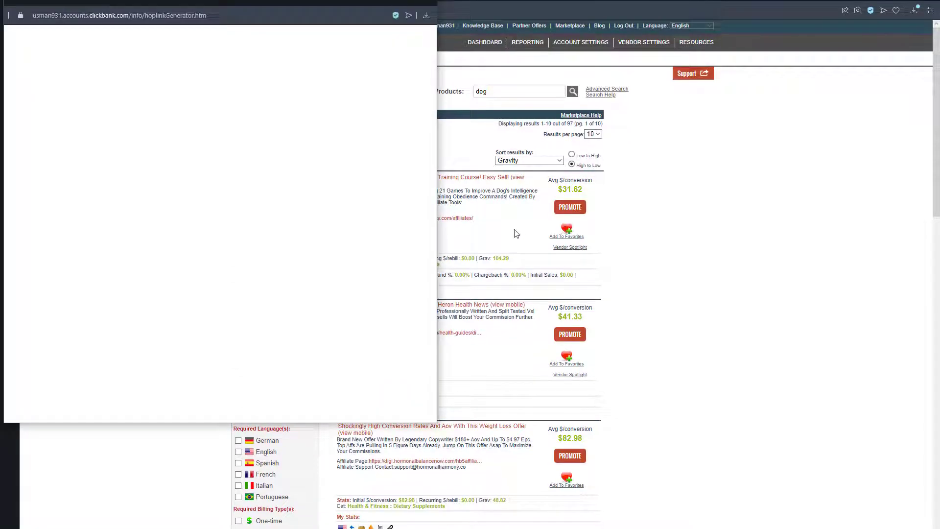
{"action": "left_click", "coordinate": [237, 130]}
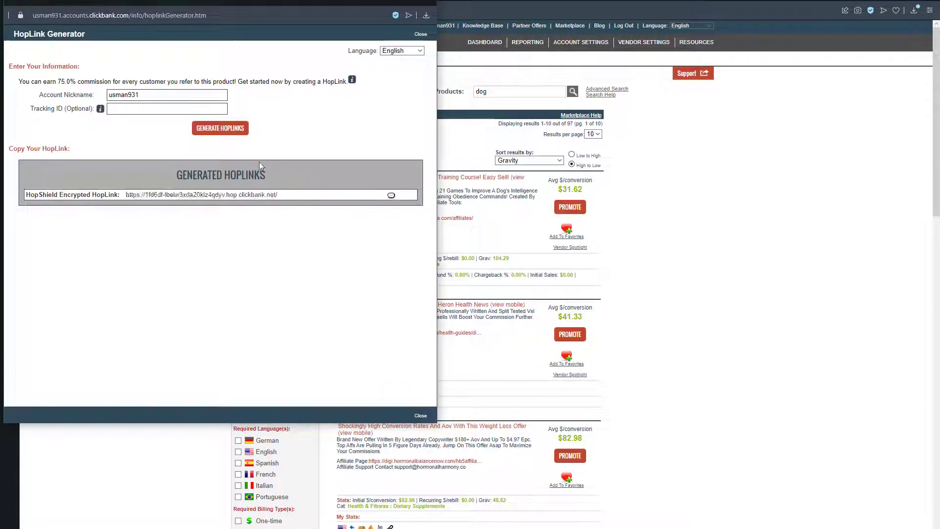
{"action": "left_click", "coordinate": [392, 199]}
{"action": "key", "text": "ctrl+w"}
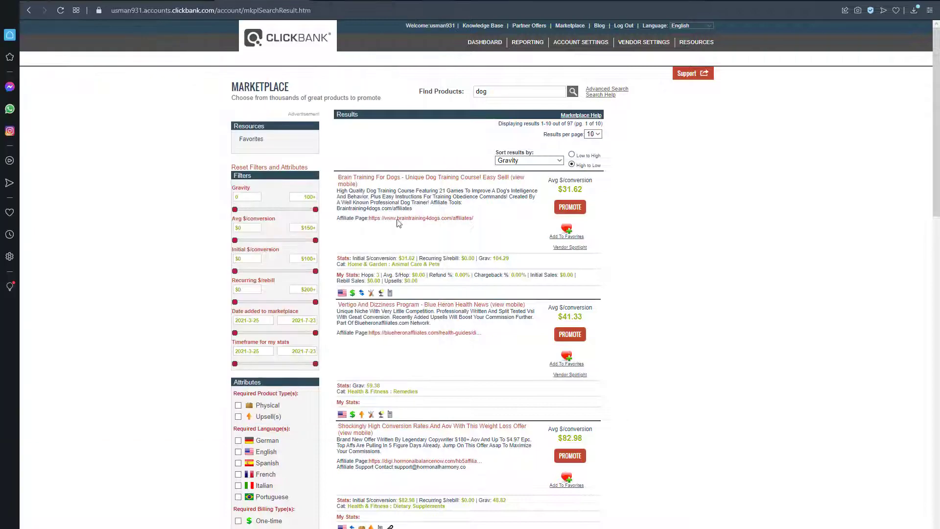
{"action": "left_click", "coordinate": [195, 1]}
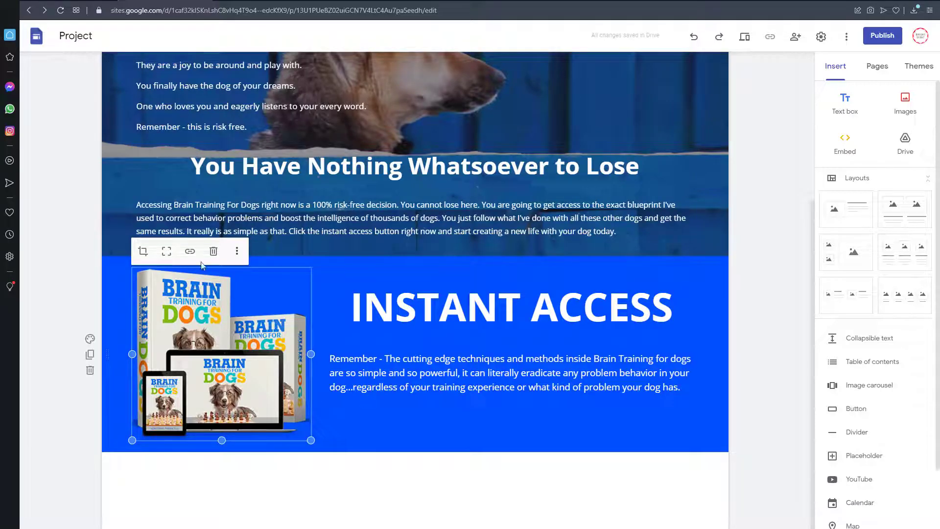
Step: Link the product image to the copied HopLink
{"action": "left_click", "coordinate": [190, 251]}
{"action": "key", "text": "ctrl+v"}
{"action": "key", "text": "Return"}
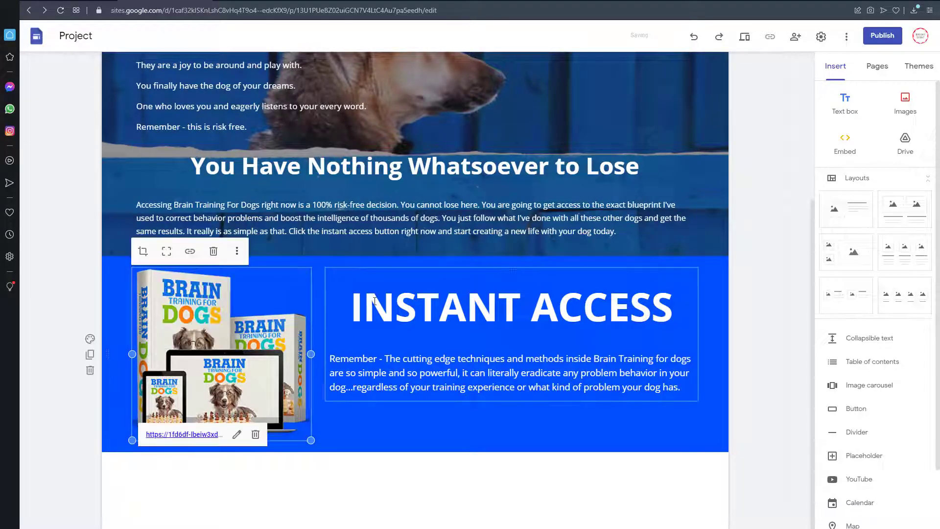
Step: Link the "INSTANT ACCESS" heading to the copied HopLink and remove its underline
{"action": "left_click", "coordinate": [375, 300]}
{"action": "triple_click", "coordinate": [483, 305]}
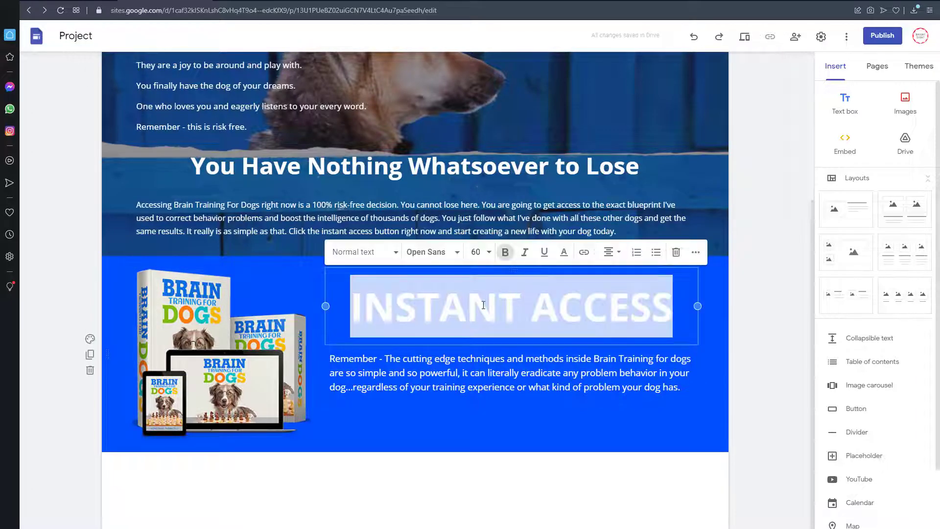
{"action": "left_click", "coordinate": [584, 252]}
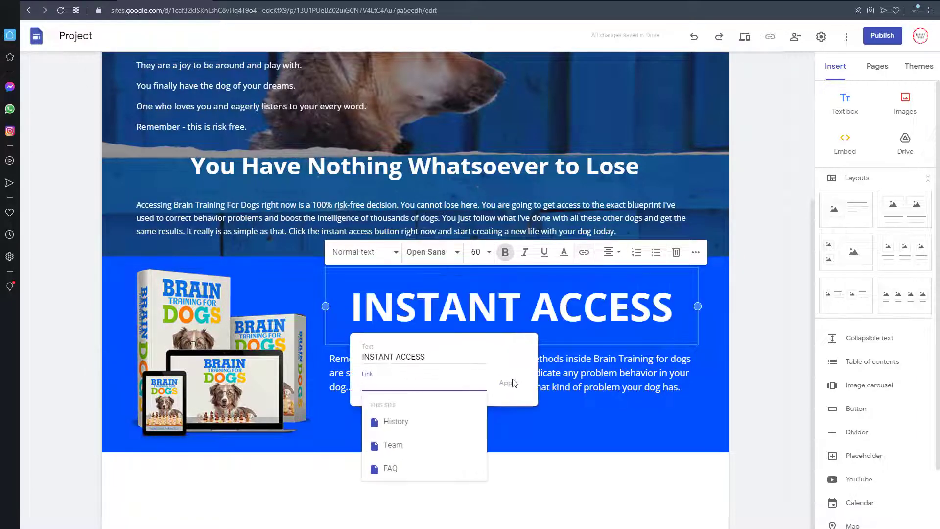
{"action": "key", "text": "ctrl+v"}
{"action": "left_click", "coordinate": [507, 383]}
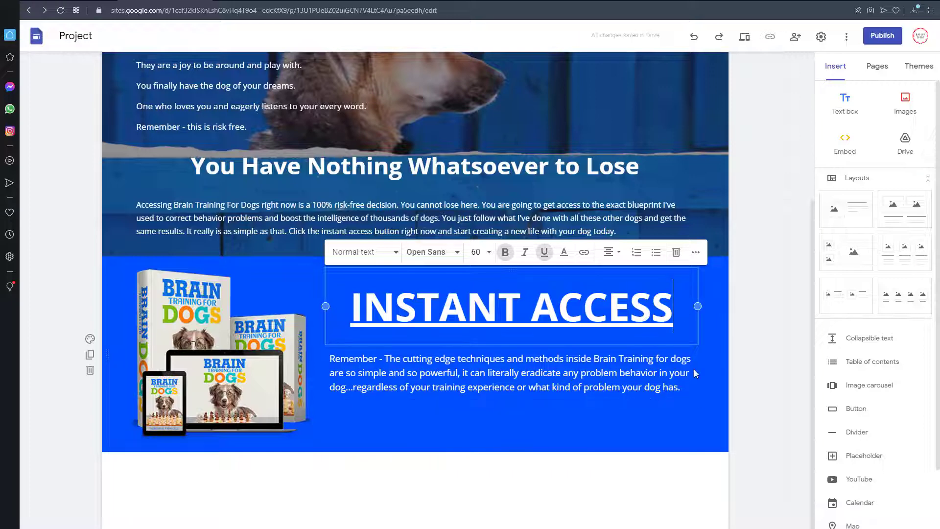
{"action": "triple_click", "coordinate": [576, 297]}
{"action": "left_click", "coordinate": [544, 252]}
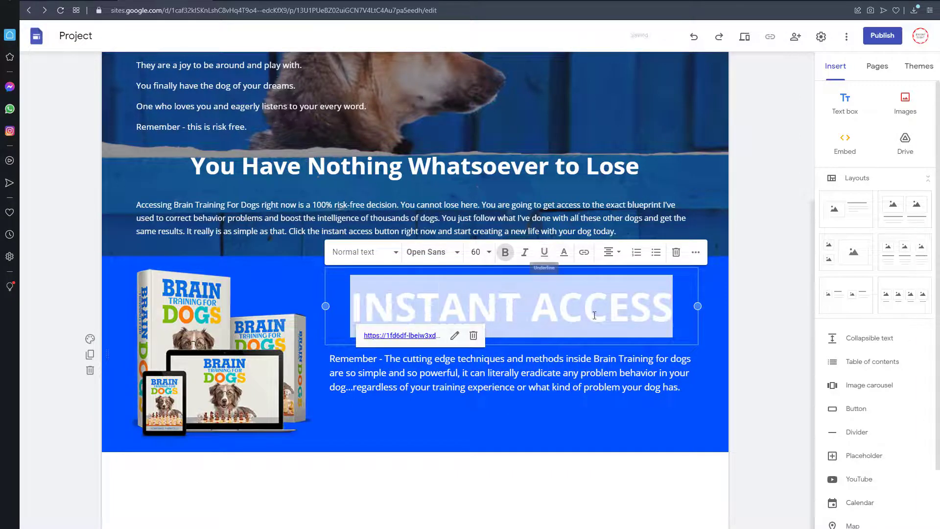
{"action": "left_click", "coordinate": [594, 316]}
{"action": "left_click", "coordinate": [746, 360]}
{"action": "scroll", "coordinate": [746, 361], "scroll_direction": "up", "scroll_amount": 4}
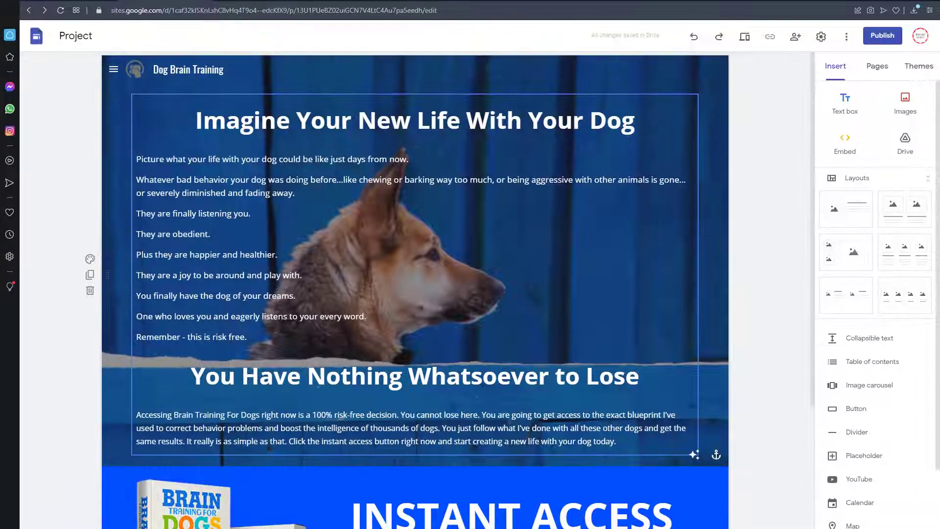
{"action": "left_click", "coordinate": [499, 123]}
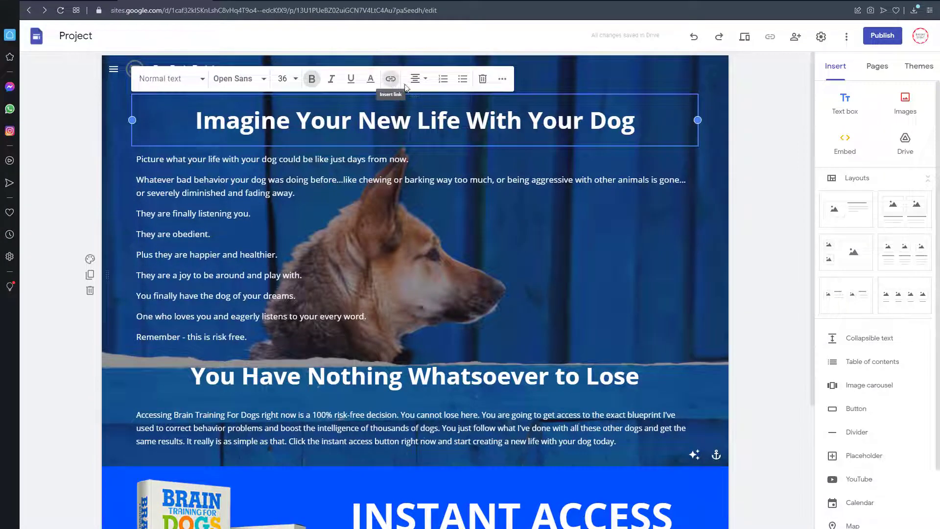
{"action": "left_click", "coordinate": [390, 79]}
{"action": "key", "text": "ctrl+v"}
{"action": "left_click", "coordinate": [655, 186]}
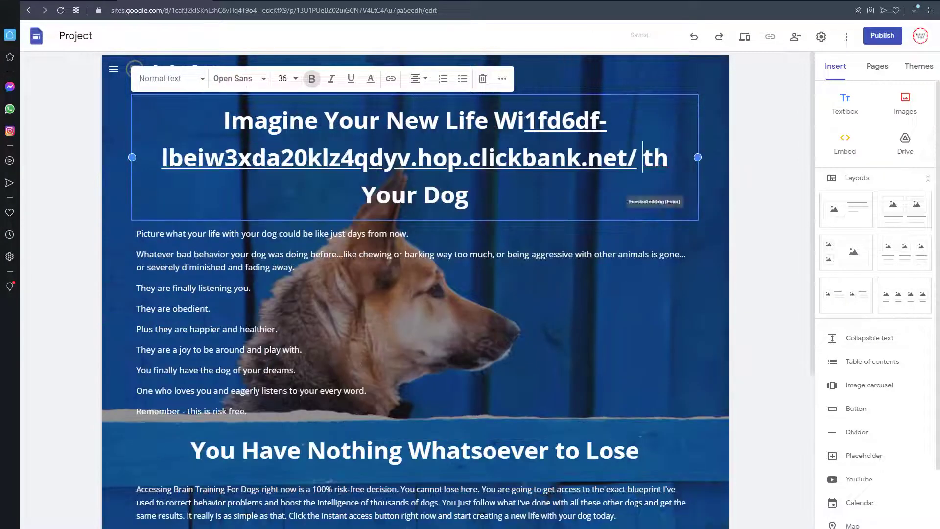
{"action": "key", "text": "ctrl+z"}
Step: Link the entire "Imagine Your New Life With Your Dog" heading to the HopLink and remove its underline
{"action": "triple_click", "coordinate": [393, 122]}
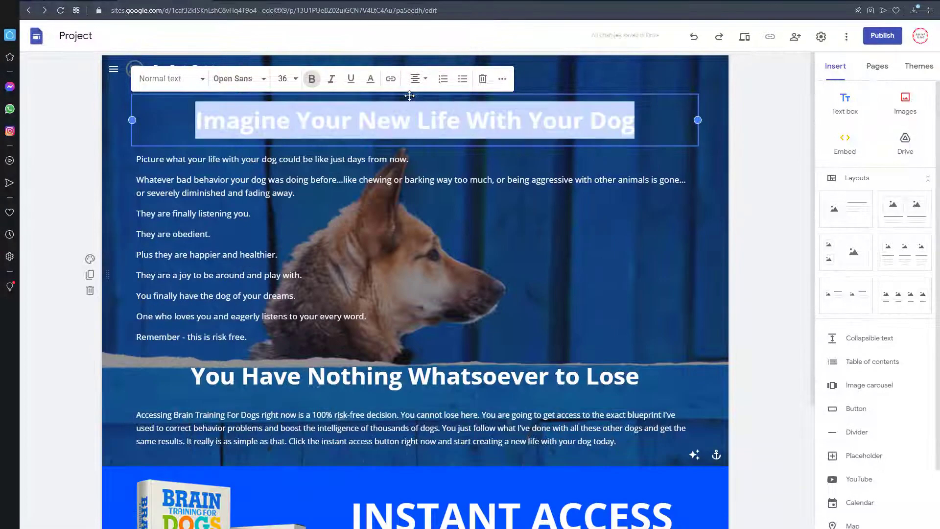
{"action": "left_click", "coordinate": [390, 79]}
{"action": "key", "text": "ctrl+v"}
{"action": "left_click", "coordinate": [354, 186]}
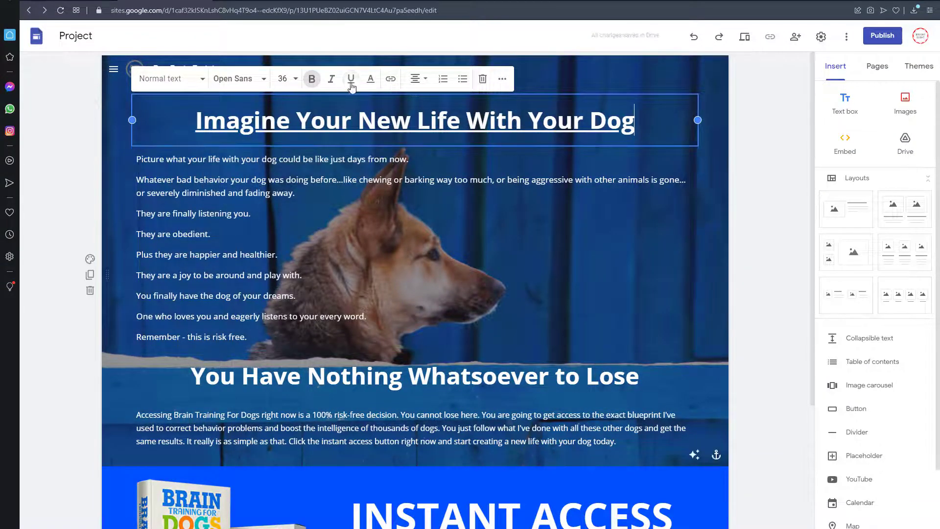
{"action": "triple_click", "coordinate": [377, 114]}
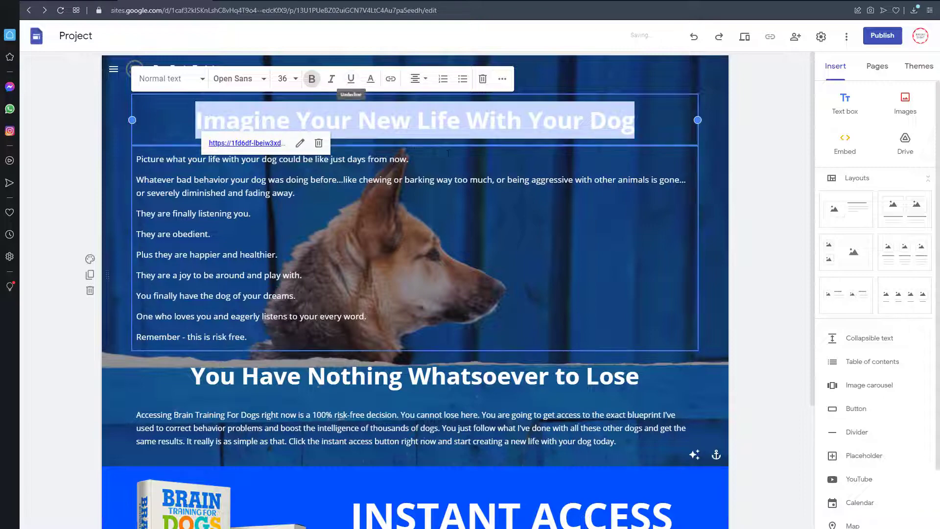
{"action": "left_click", "coordinate": [416, 160]}
{"action": "left_click", "coordinate": [480, 232]}
{"action": "left_click", "coordinate": [730, 209]}
Step: Start publishing the site to the web and try braindog-training as its web address
{"action": "scroll", "coordinate": [751, 239], "scroll_direction": "down", "scroll_amount": 4}
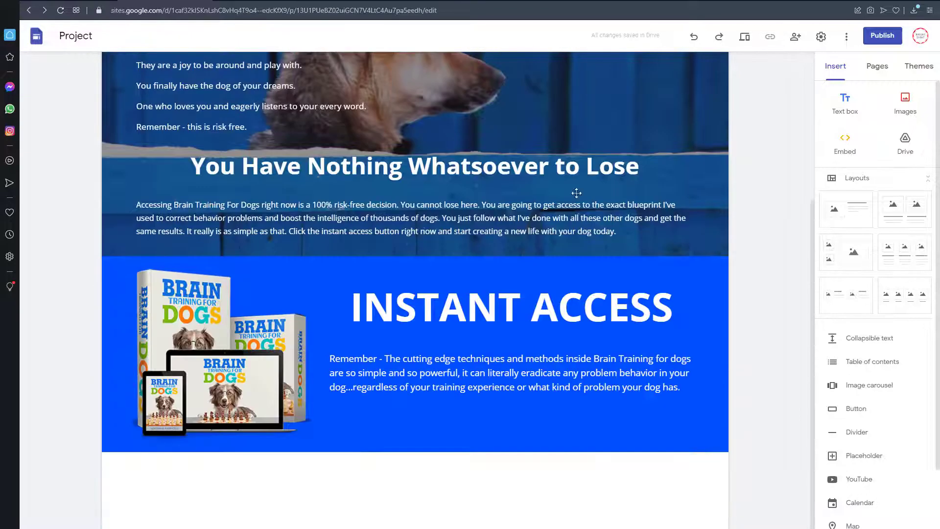
{"action": "scroll", "coordinate": [539, 501], "scroll_direction": "up", "scroll_amount": 4}
{"action": "scroll", "coordinate": [413, 392], "scroll_direction": "down", "scroll_amount": 4}
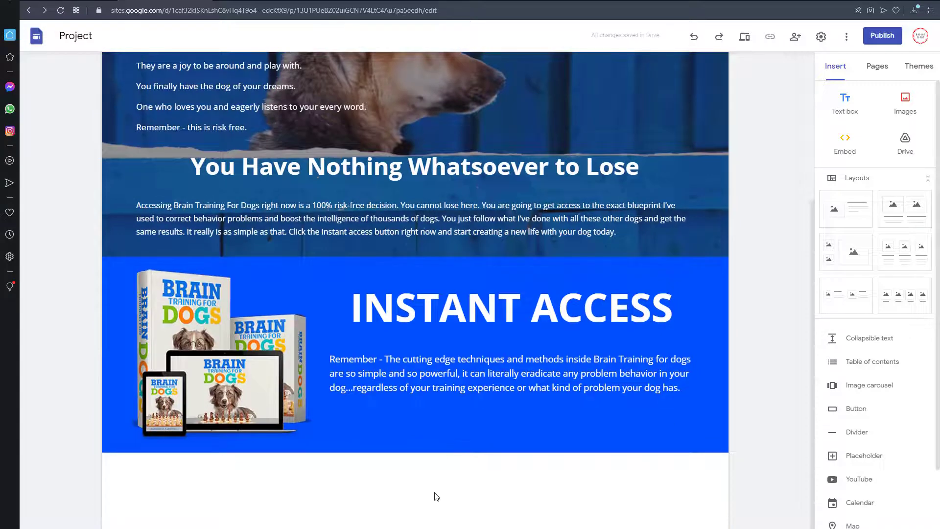
{"action": "scroll", "coordinate": [450, 485], "scroll_direction": "up", "scroll_amount": 4}
{"action": "left_click", "coordinate": [881, 36]}
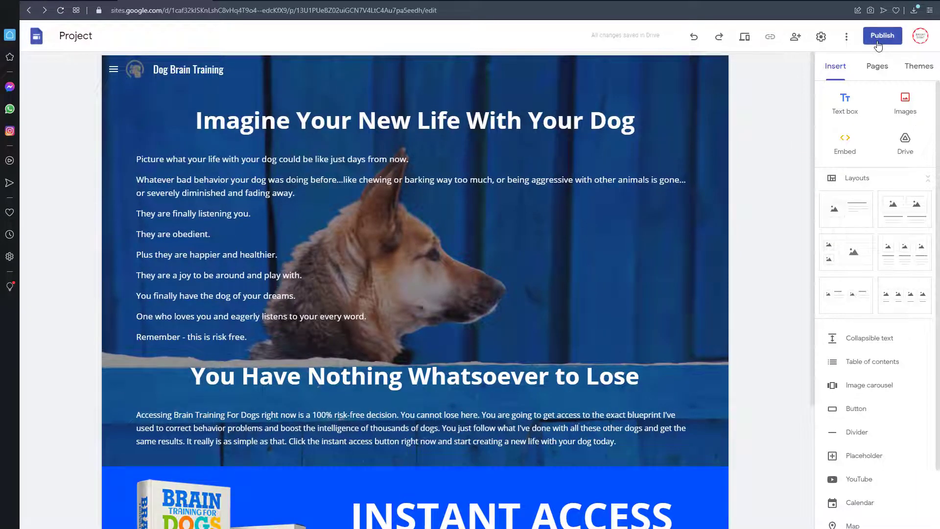
{"action": "key", "text": "ctrl+v"}
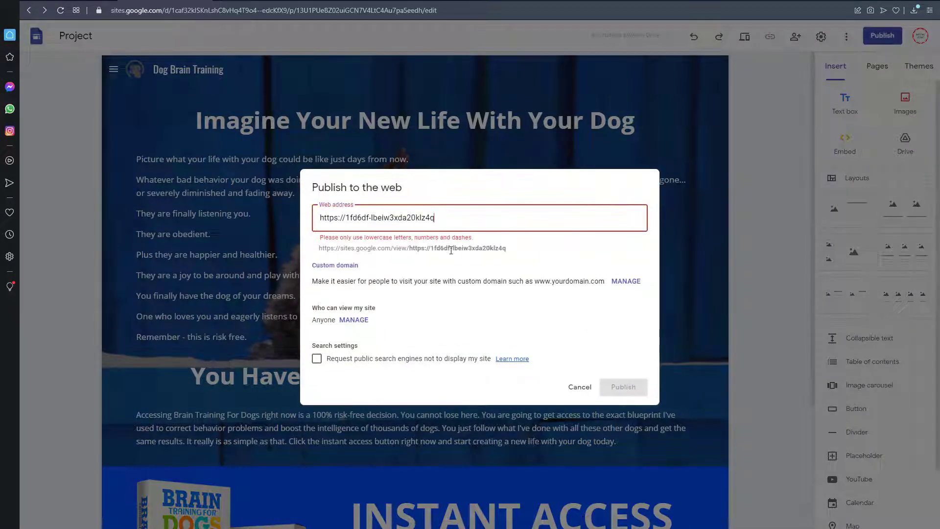
{"action": "key", "text": "ctrl+z"}
{"action": "type", "text": "brain"}
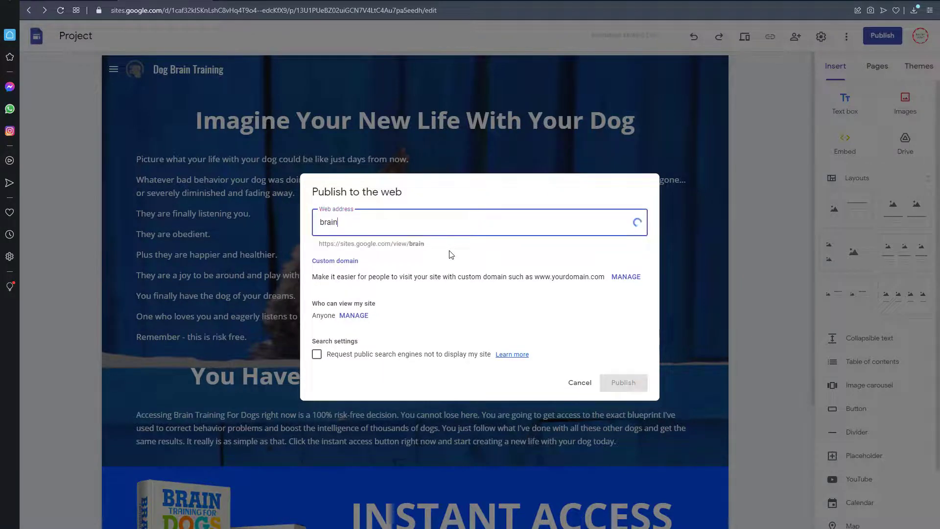
{"action": "type", "text": "dog-training"}
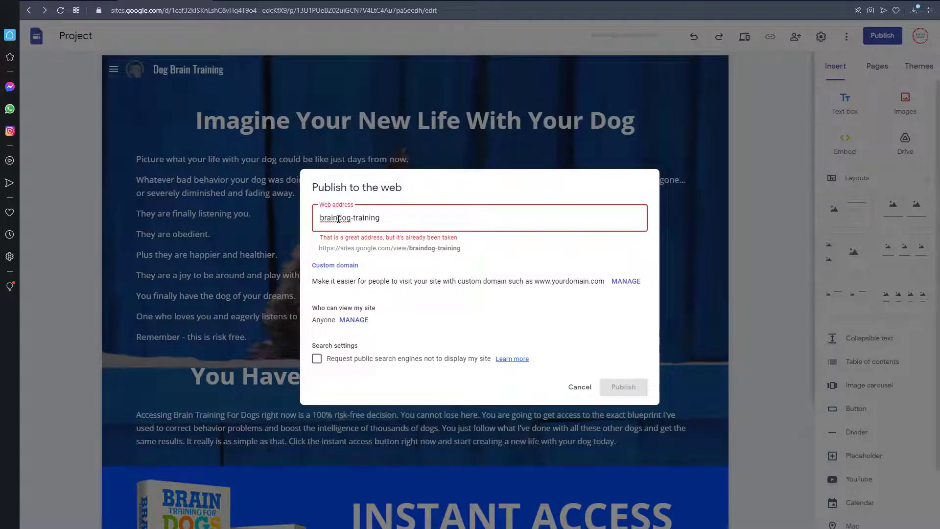
Step: Change the web address to brain--dog-training and publish the site
{"action": "left_click", "coordinate": [338, 218]}
{"action": "type", "text": "-"}
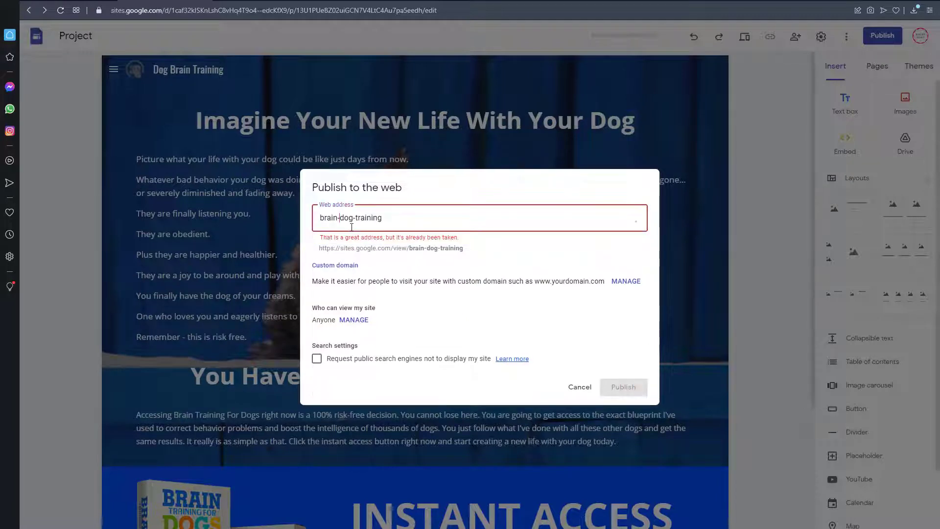
{"action": "type", "text": "0"}
{"action": "key", "text": "BackSpace"}
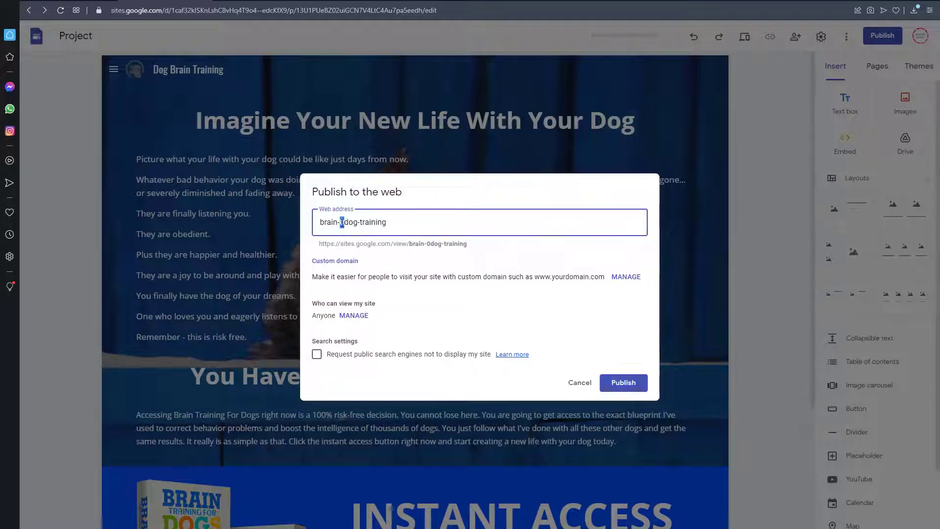
{"action": "type", "text": "-"}
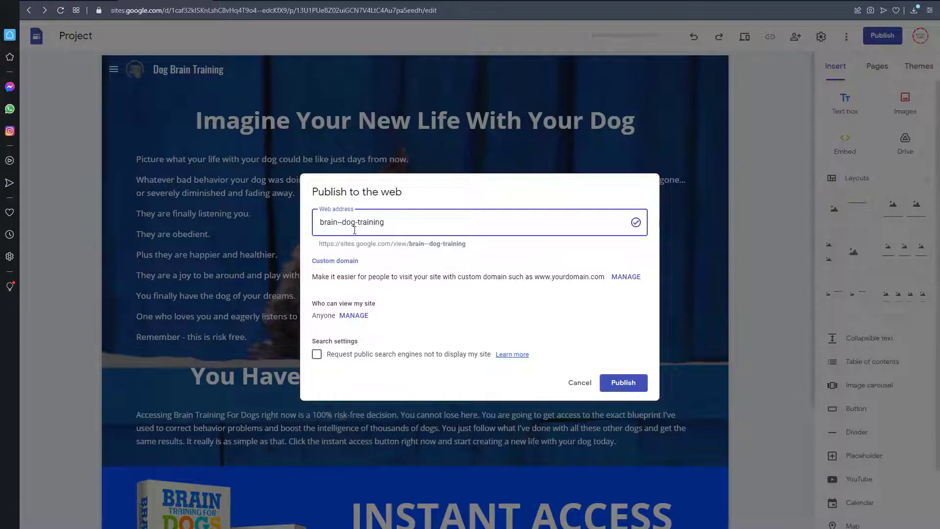
{"action": "left_click", "coordinate": [623, 383]}
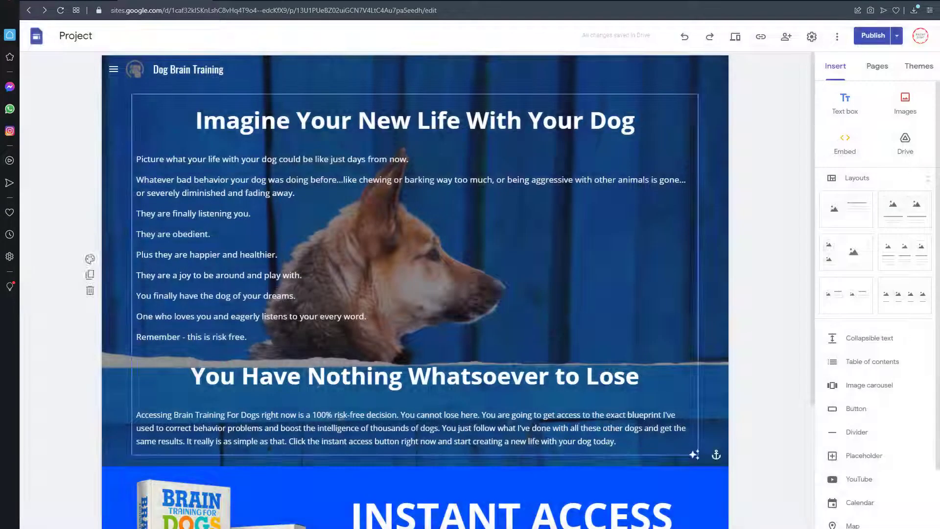
Step: View the published site and return to the Google Sites editor
{"action": "left_click", "coordinate": [897, 37]}
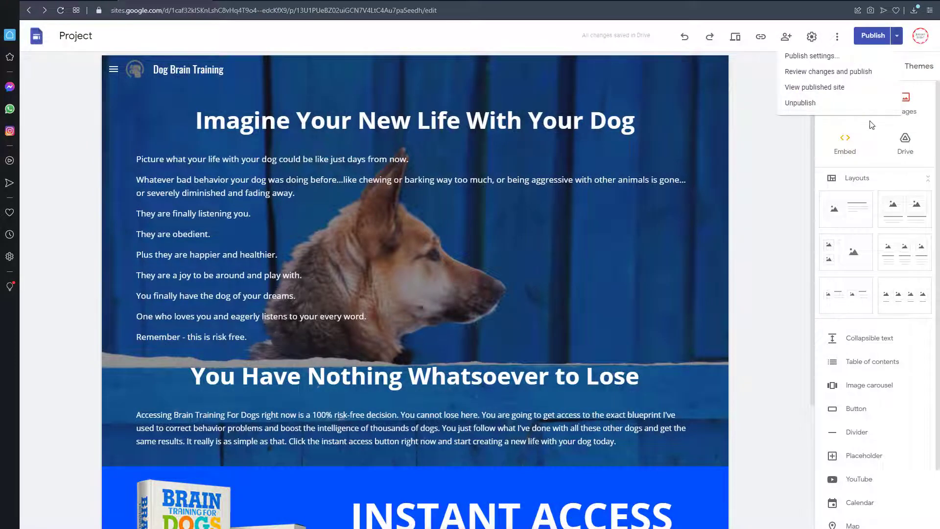
{"action": "left_click", "coordinate": [853, 93]}
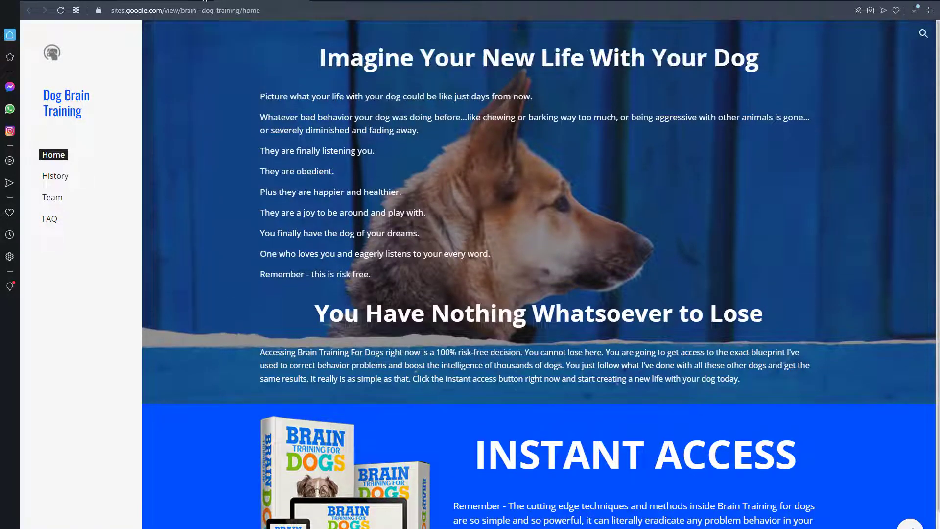
{"action": "left_click", "coordinate": [204, 1]}
Step: Delete the History, Team and FAQ pages and publish the changes to the site
{"action": "left_click", "coordinate": [875, 66]}
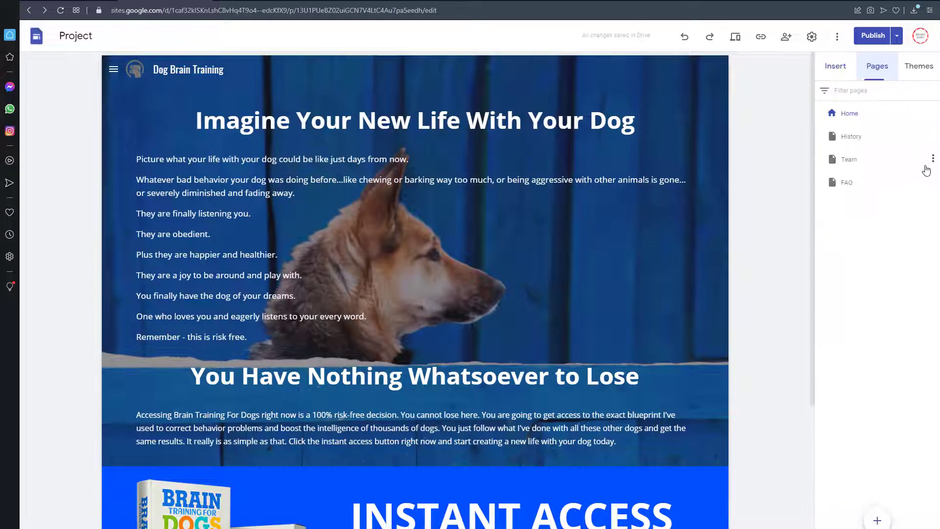
{"action": "left_click", "coordinate": [932, 136]}
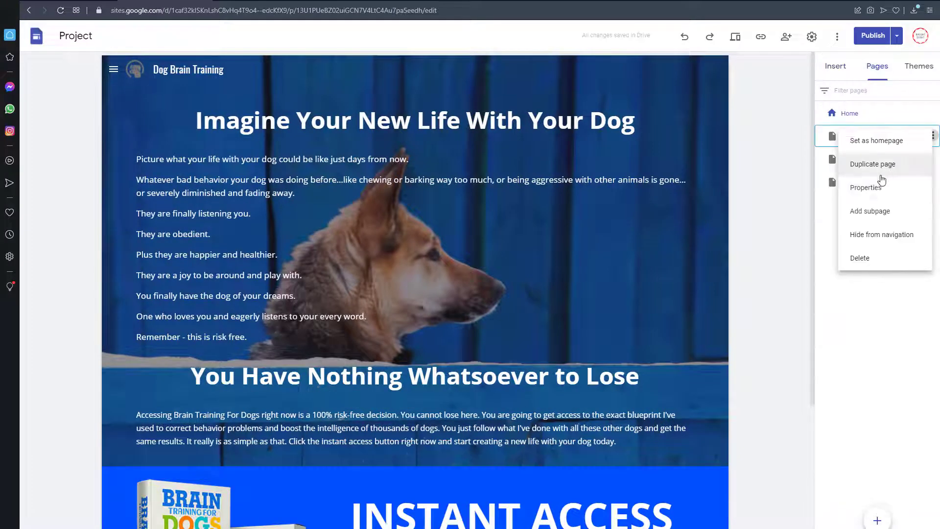
{"action": "left_click", "coordinate": [882, 259]}
{"action": "left_click", "coordinate": [932, 136]}
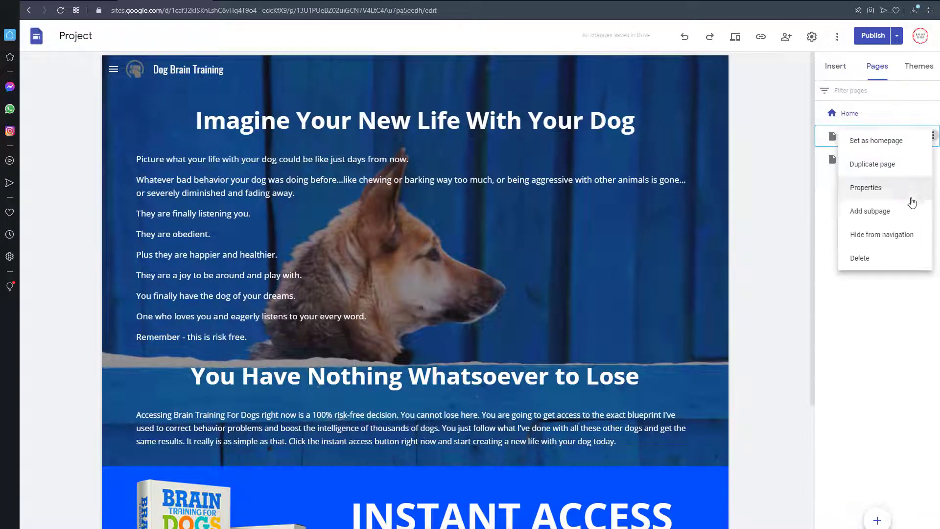
{"action": "left_click", "coordinate": [864, 256]}
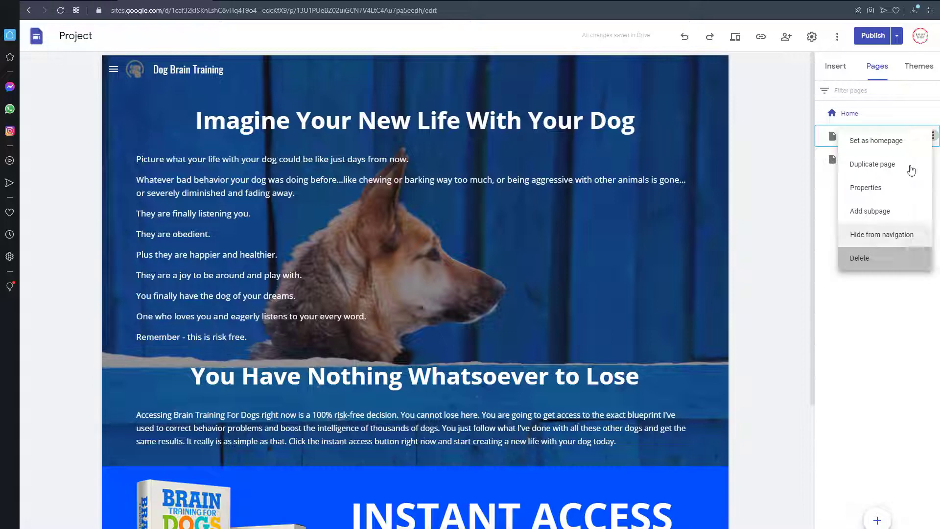
{"action": "left_click", "coordinate": [933, 135]}
{"action": "left_click", "coordinate": [866, 257]}
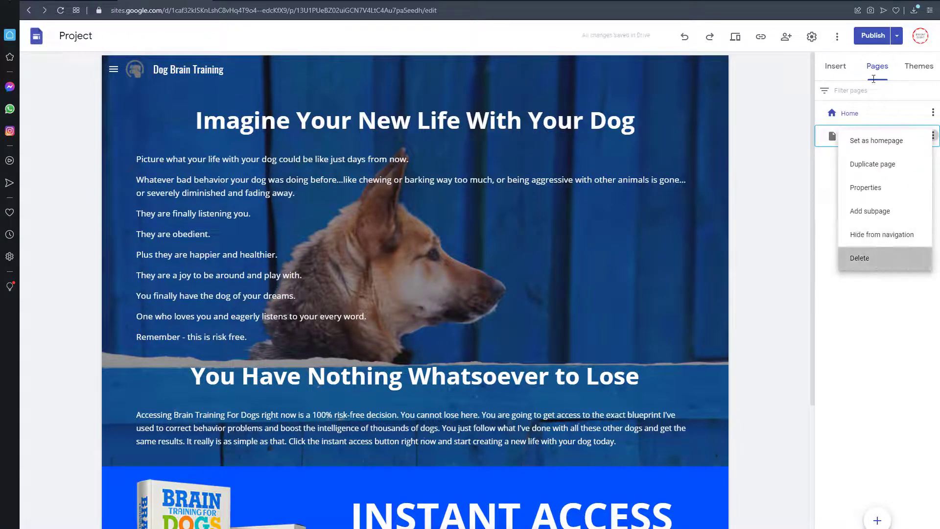
{"action": "left_click", "coordinate": [871, 37]}
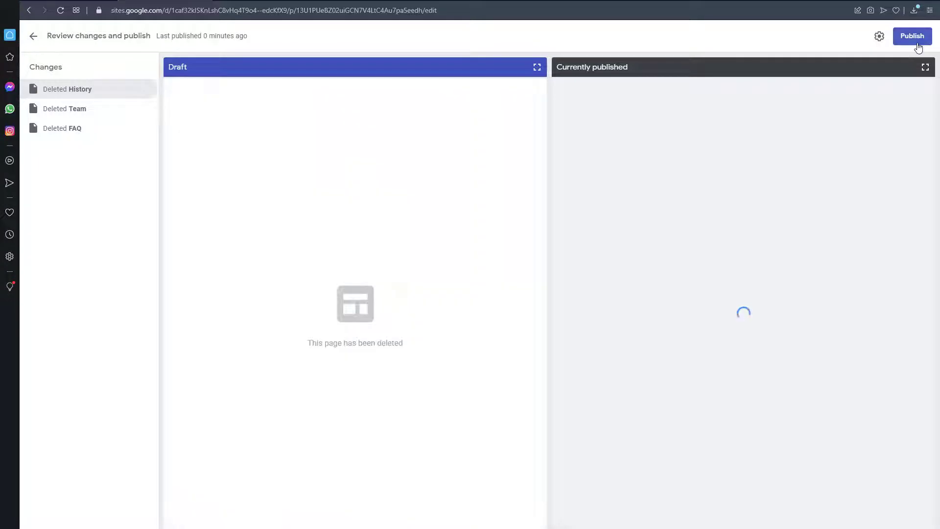
{"action": "left_click", "coordinate": [912, 36]}
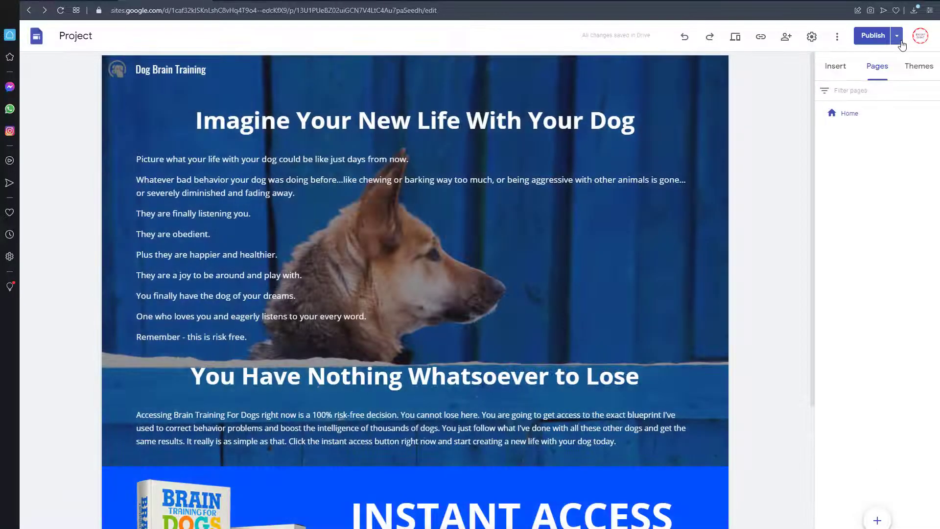
Step: View the updated published site from top to bottom and open the "INSTANT ACCESS" link to test it
{"action": "left_click", "coordinate": [900, 42]}
{"action": "left_click", "coordinate": [786, 87]}
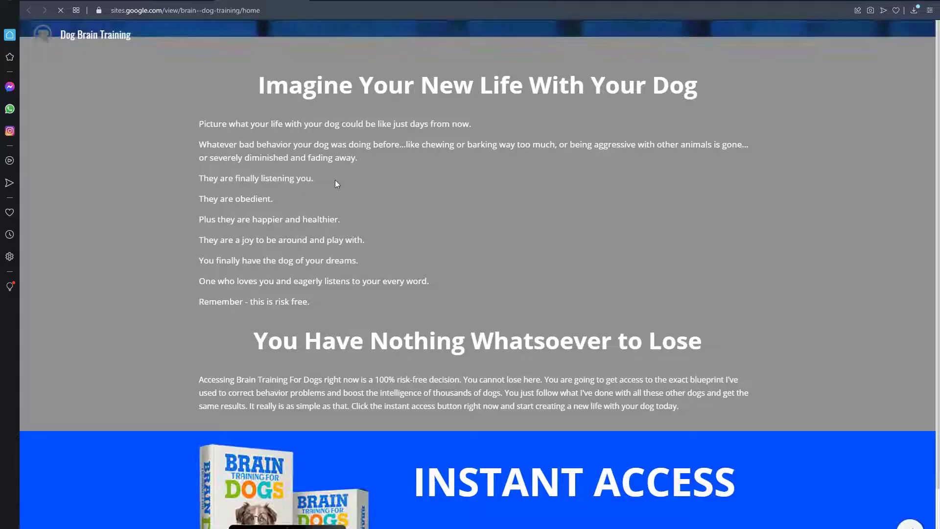
{"action": "scroll", "coordinate": [257, 110], "scroll_direction": "down", "scroll_amount": 2}
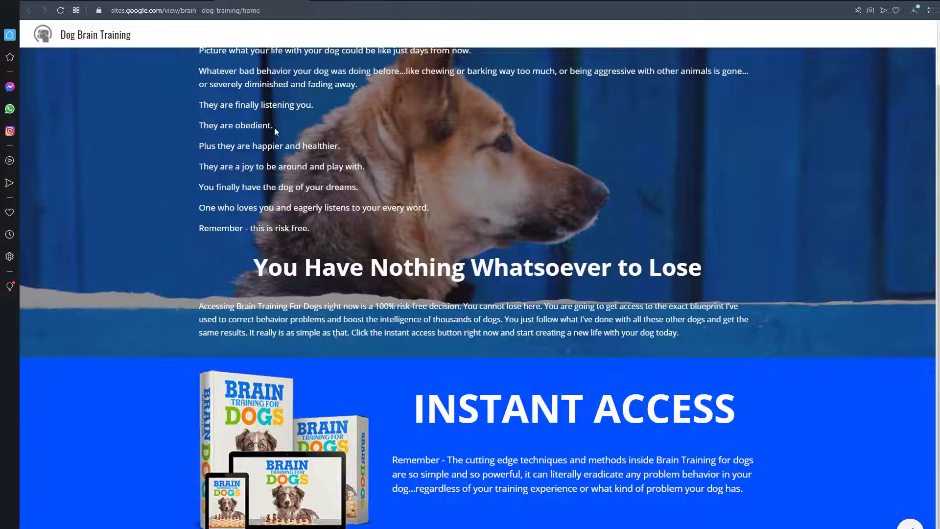
{"action": "scroll", "coordinate": [274, 127], "scroll_direction": "up", "scroll_amount": 2}
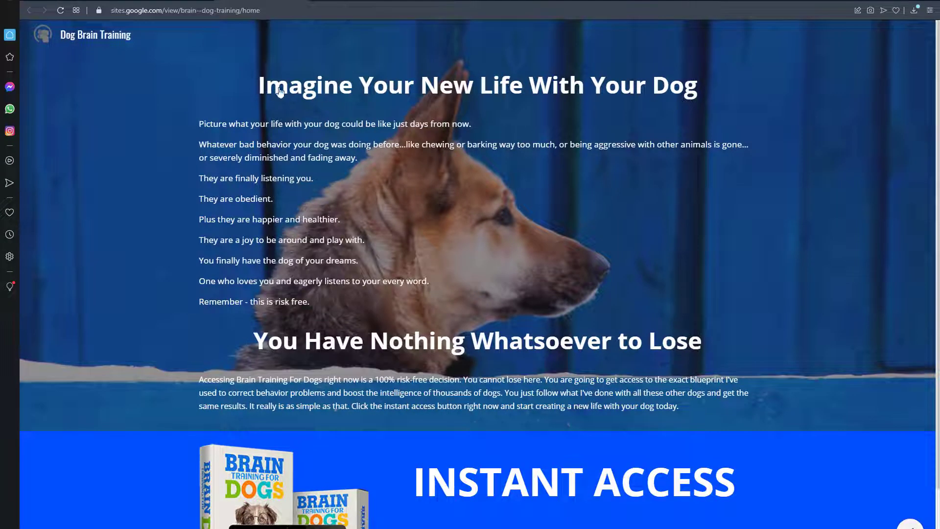
{"action": "scroll", "coordinate": [656, 108], "scroll_direction": "down", "scroll_amount": 2}
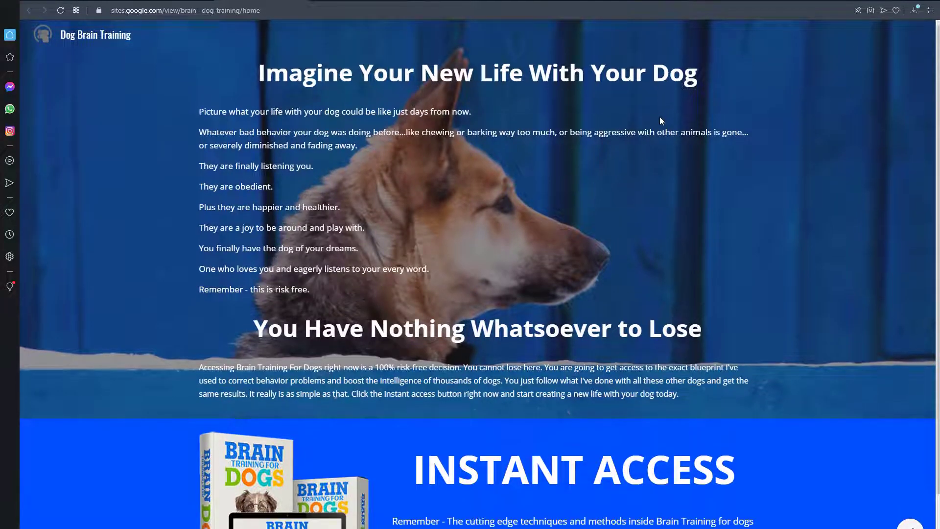
{"action": "left_click", "coordinate": [531, 409]}
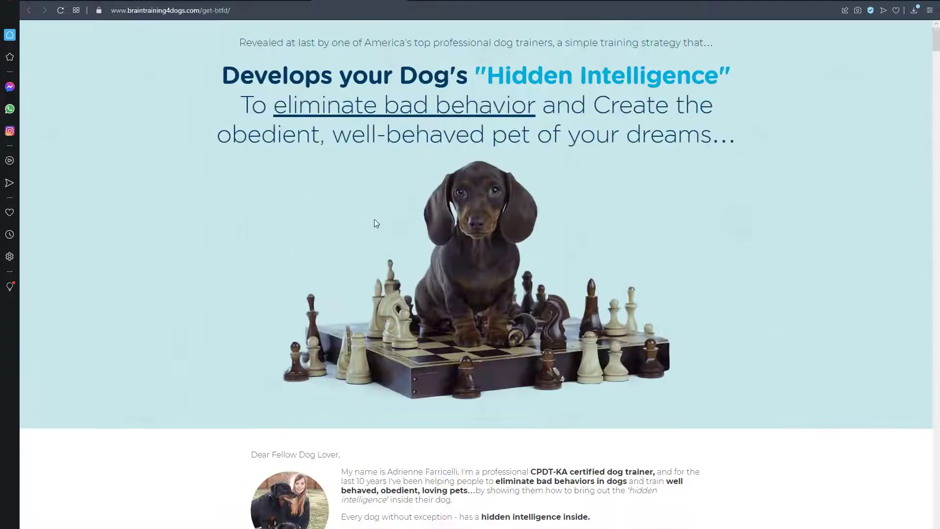
Step: Look over the top of the Brain Training For Dogs sales page and return to the published brain--dog-training site
{"action": "scroll", "coordinate": [374, 221], "scroll_direction": "down", "scroll_amount": 12}
{"action": "scroll", "coordinate": [374, 221], "scroll_direction": "up", "scroll_amount": 12}
{"action": "left_click", "coordinate": [277, 1]}
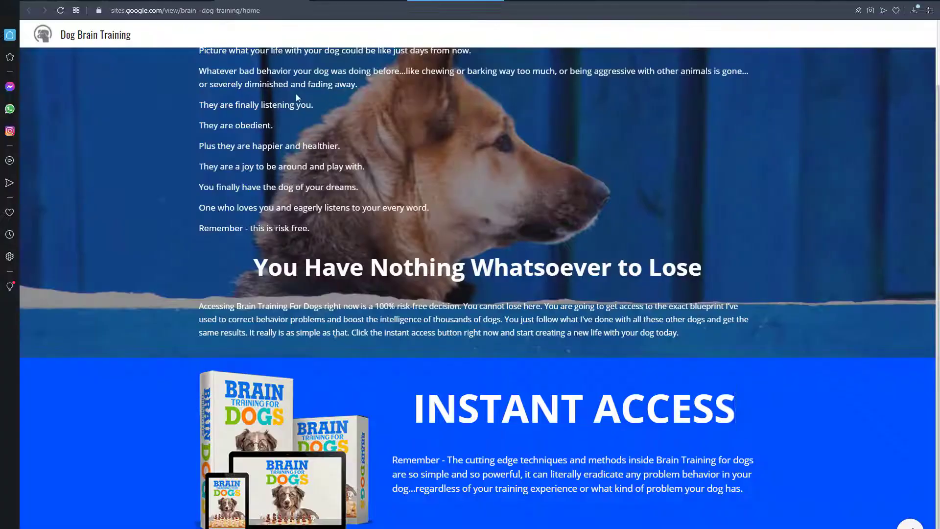
Step: Review the published brain--dog-training page from its opening heading to the paragraph under "INSTANT ACCESS"
{"action": "scroll", "coordinate": [469, 228], "scroll_direction": "up", "scroll_amount": 2}
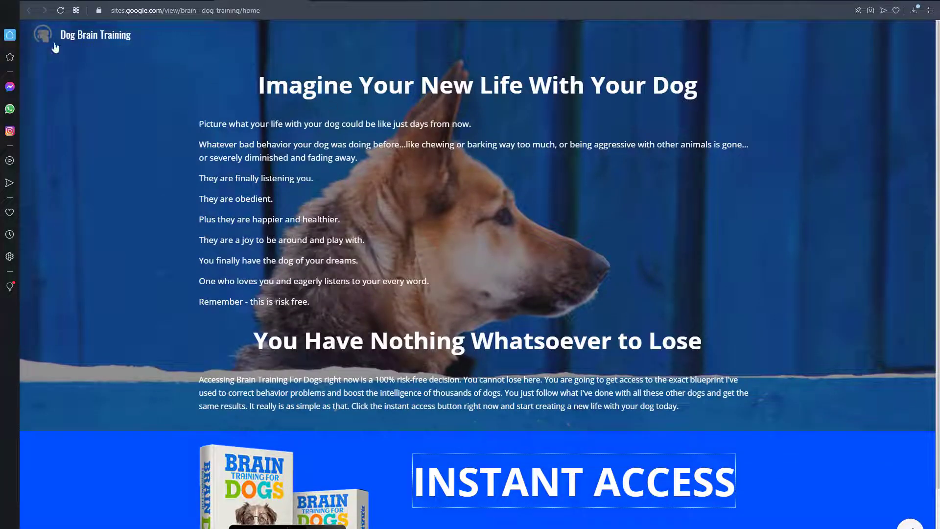
{"action": "scroll", "coordinate": [175, 141], "scroll_direction": "down", "scroll_amount": 2}
{"action": "scroll", "coordinate": [271, 328], "scroll_direction": "up", "scroll_amount": 2}
{"action": "scroll", "coordinate": [315, 421], "scroll_direction": "down", "scroll_amount": 2}
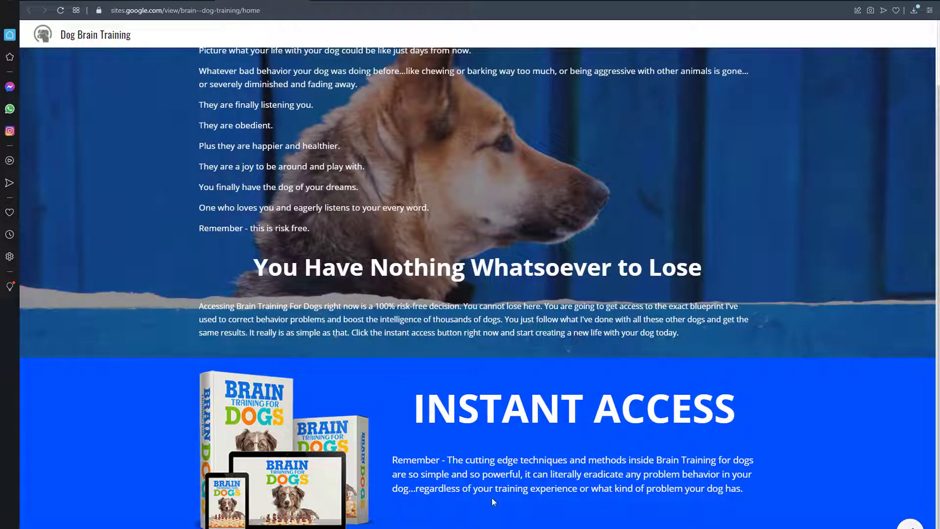
{"action": "triple_click", "coordinate": [476, 488]}
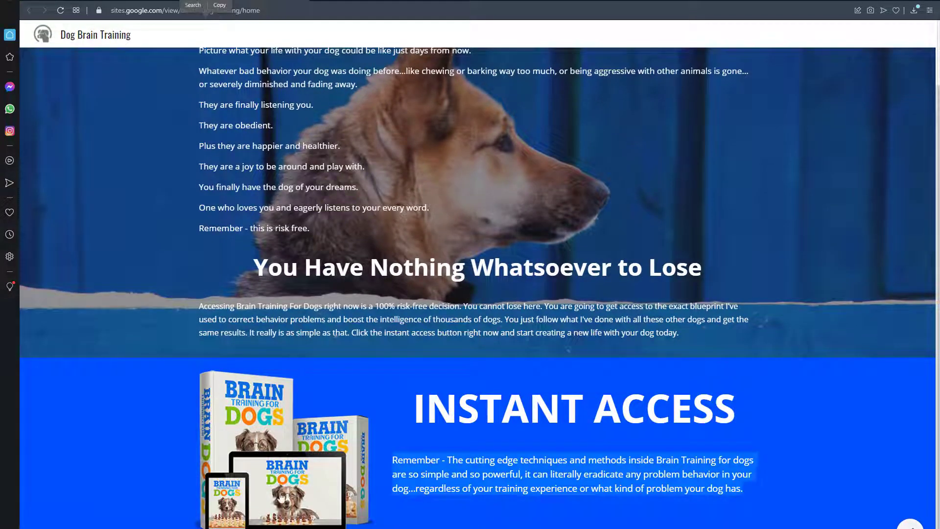
Step: Switch to the published dog-training-brains site and examine its headings, body text and "INSTANT ACCESS" section
{"action": "left_click", "coordinate": [256, 429]}
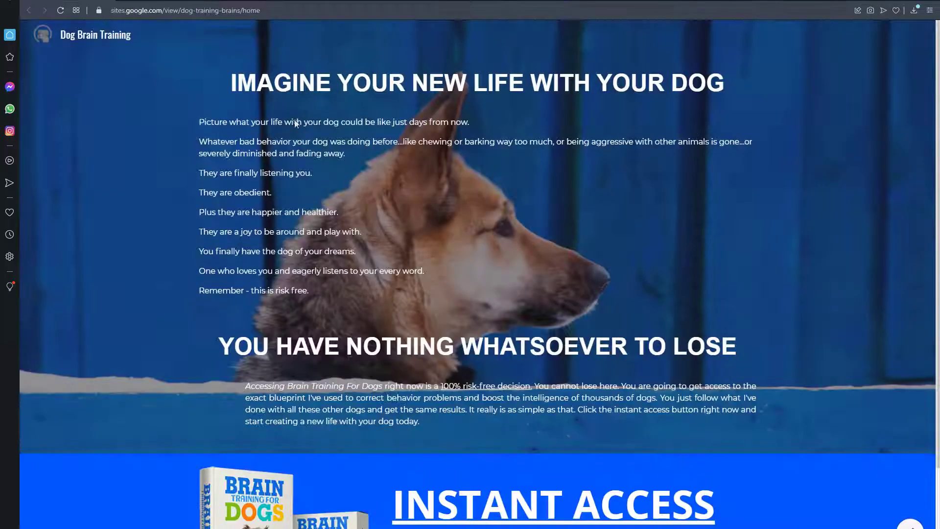
{"action": "scroll", "coordinate": [316, 153], "scroll_direction": "down", "scroll_amount": 2}
{"action": "scroll", "coordinate": [454, 191], "scroll_direction": "up", "scroll_amount": 2}
{"action": "scroll", "coordinate": [338, 216], "scroll_direction": "down", "scroll_amount": 2}
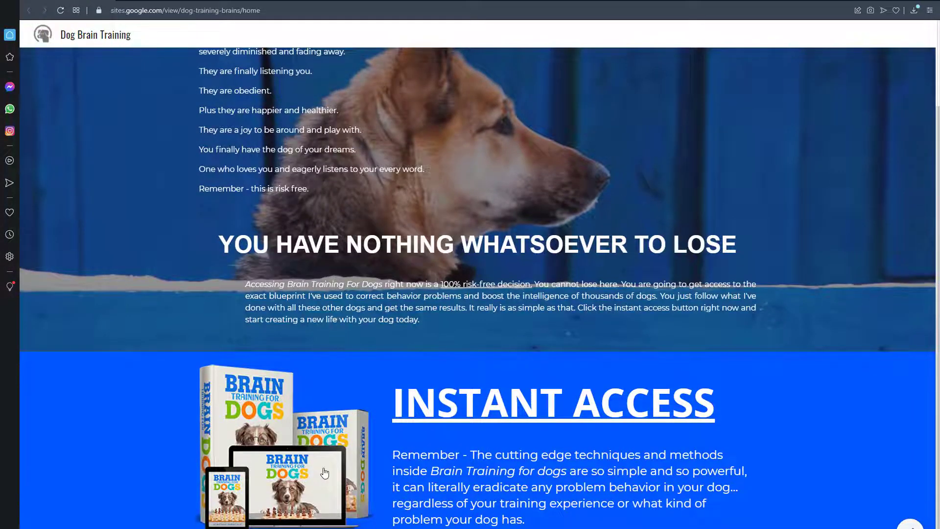
{"action": "scroll", "coordinate": [363, 251], "scroll_direction": "up", "scroll_amount": 2}
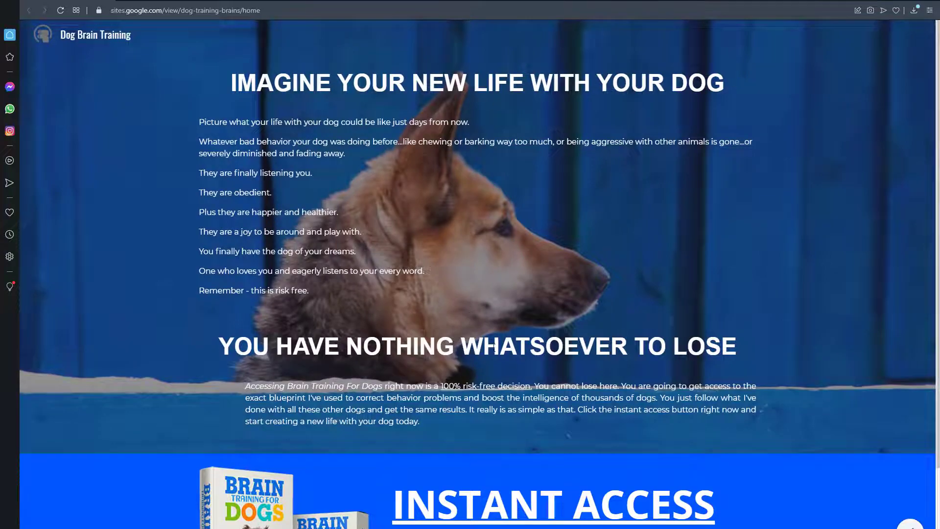